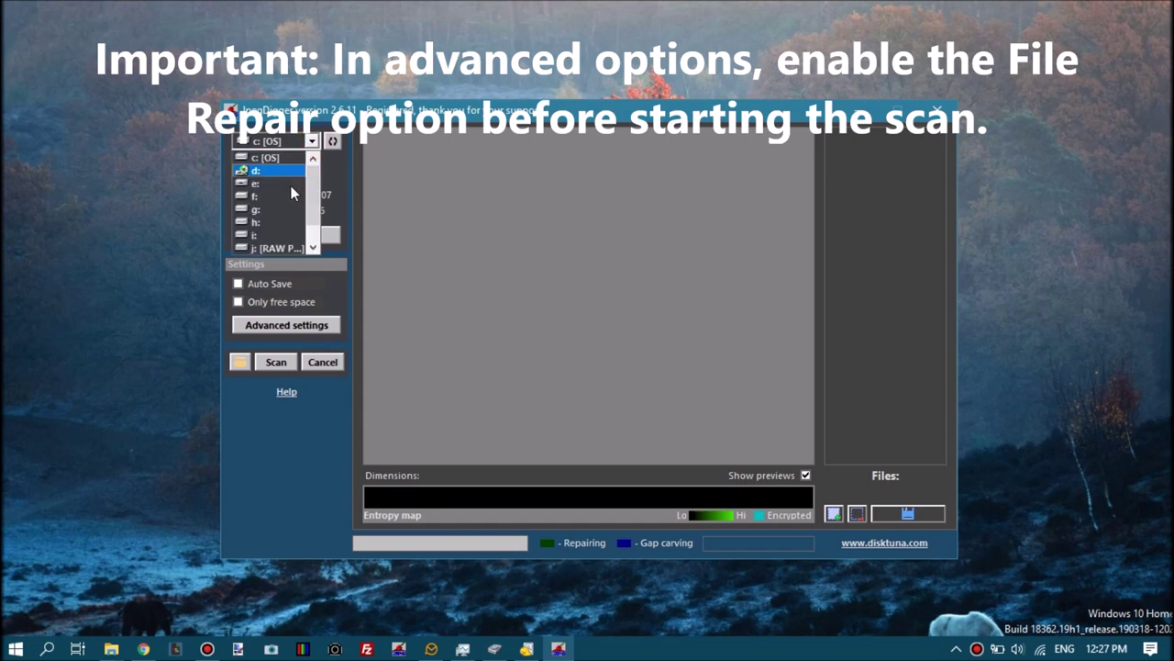
# Scan drive f: for images with the File Repair option enabled in the advanced settings
pyautogui.click(286, 197)
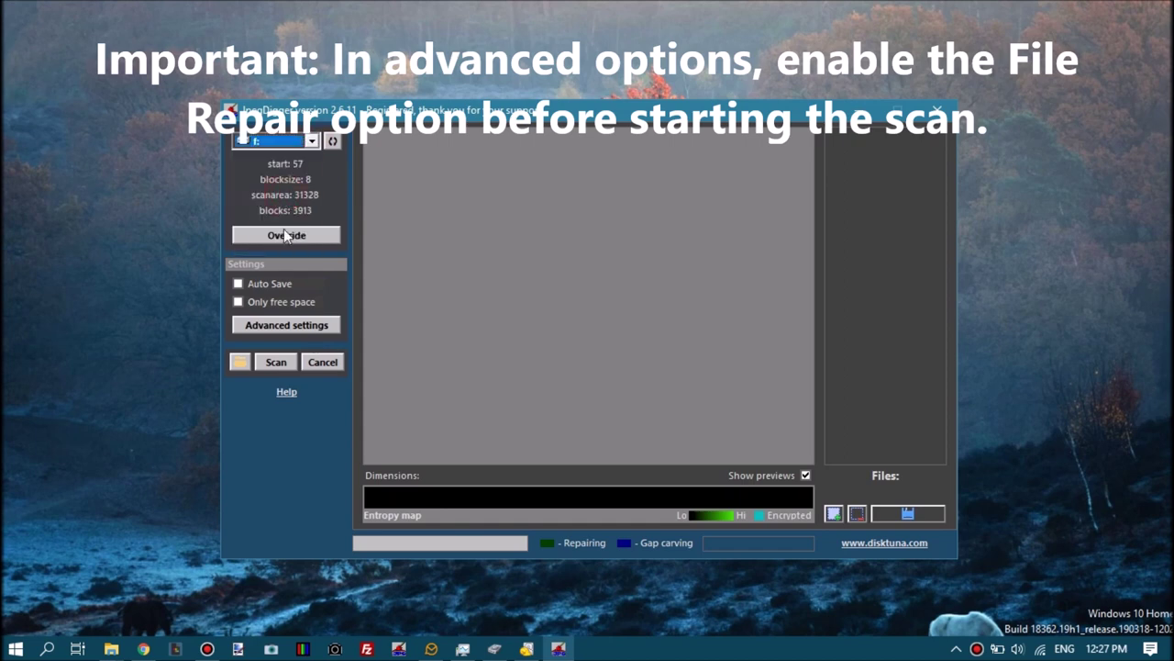
pyautogui.click(283, 322)
pyautogui.click(275, 292)
pyautogui.click(868, 456)
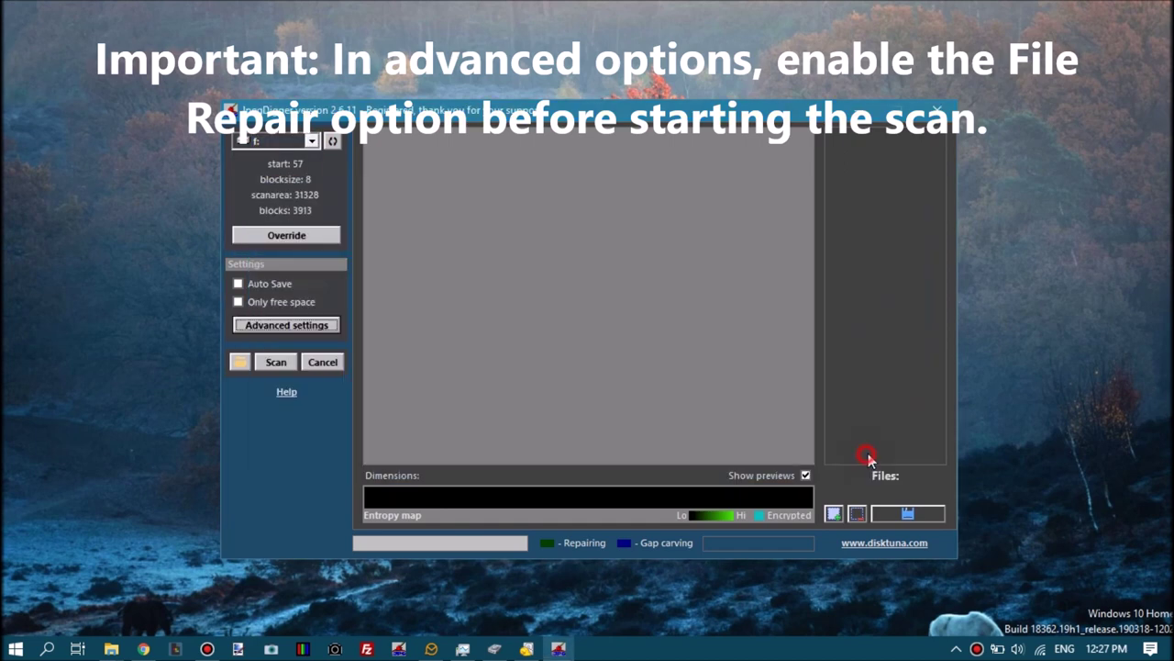
pyautogui.click(276, 362)
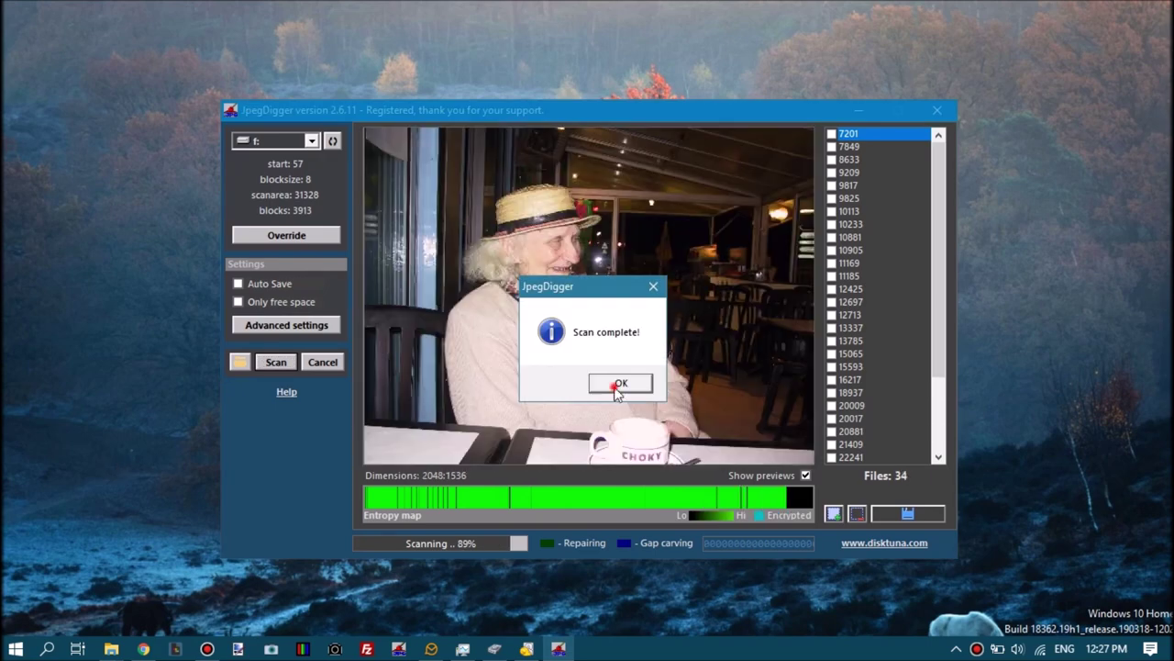
pyautogui.click(618, 384)
# Browse the previews of the recovered images from 7849 to 10905 and look for damage
pyautogui.click(853, 147)
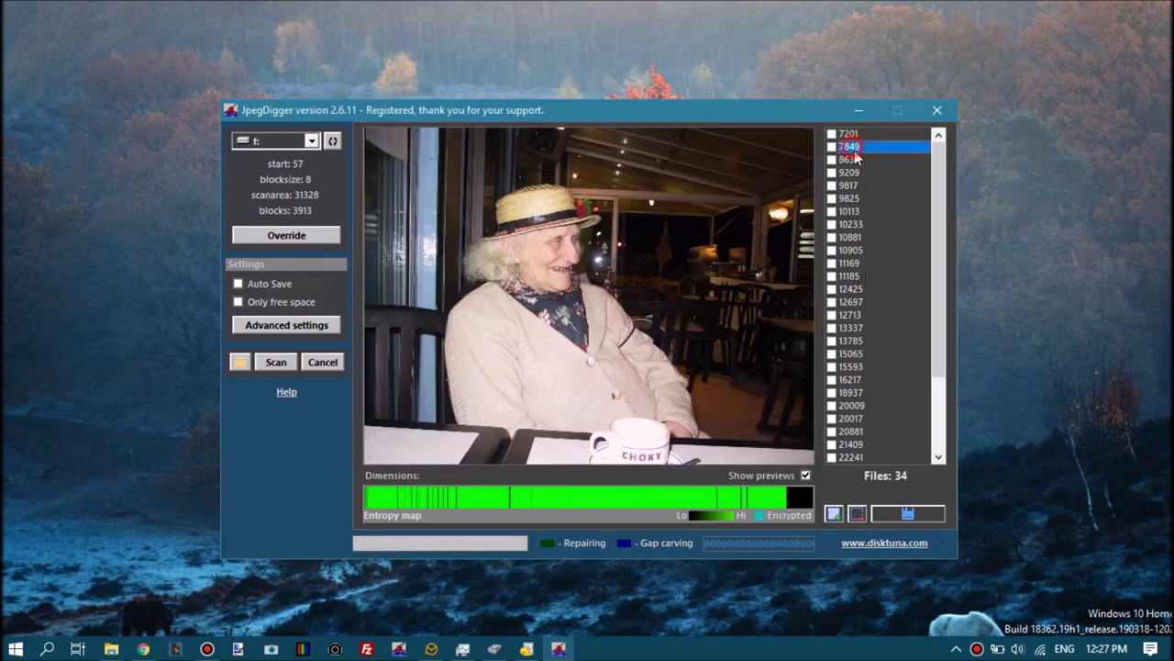
pyautogui.press('Down')
pyautogui.press('Down')
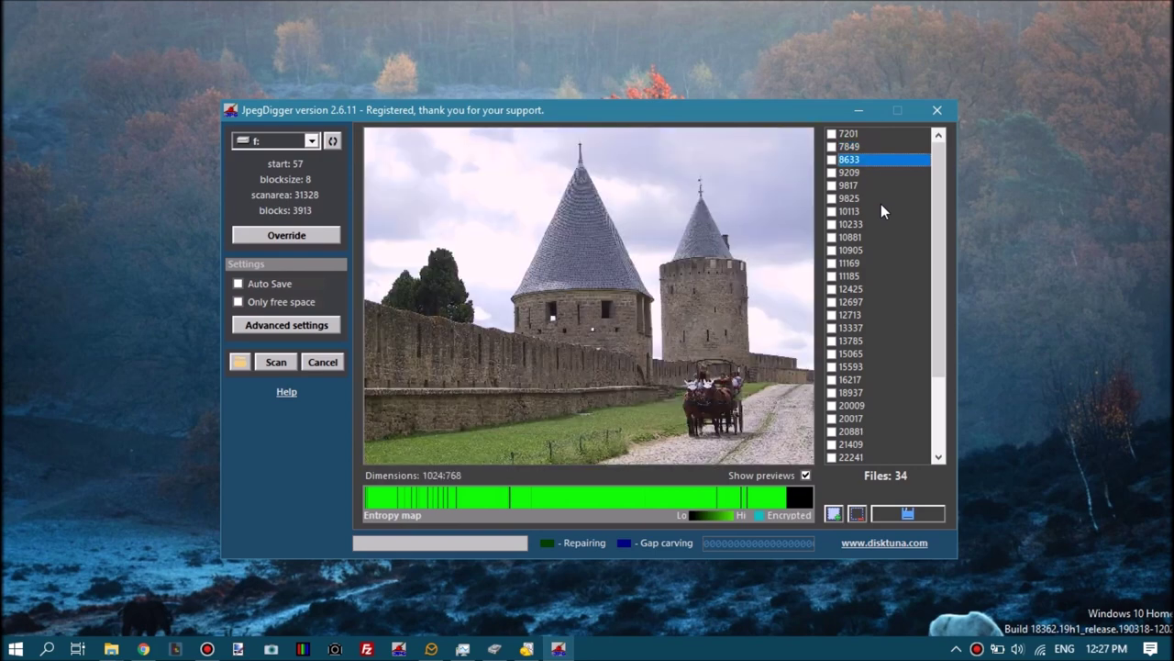
pyautogui.press('Down')
pyautogui.press('Down')
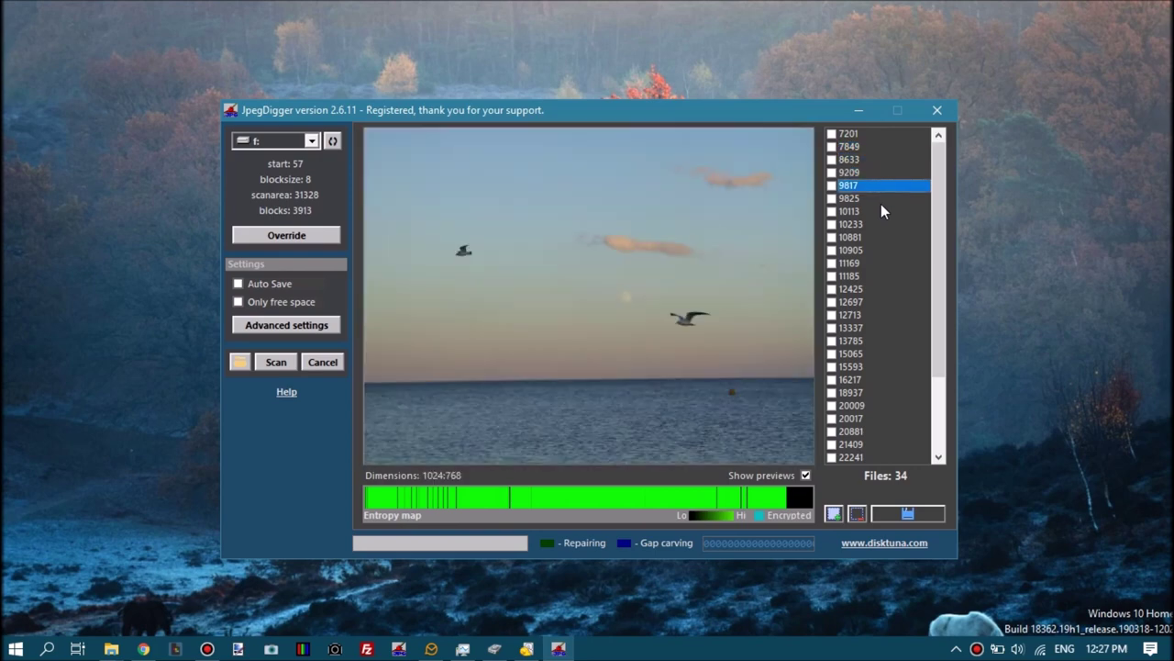
pyautogui.press('Down')
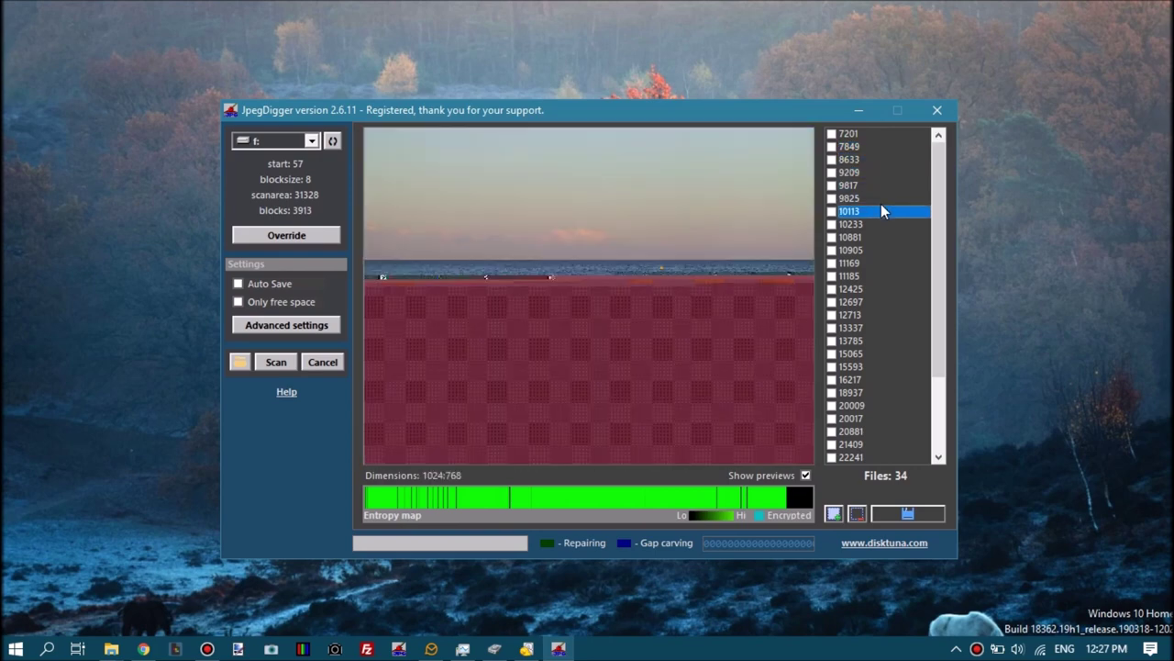
pyautogui.press('Down')
pyautogui.press('Down')
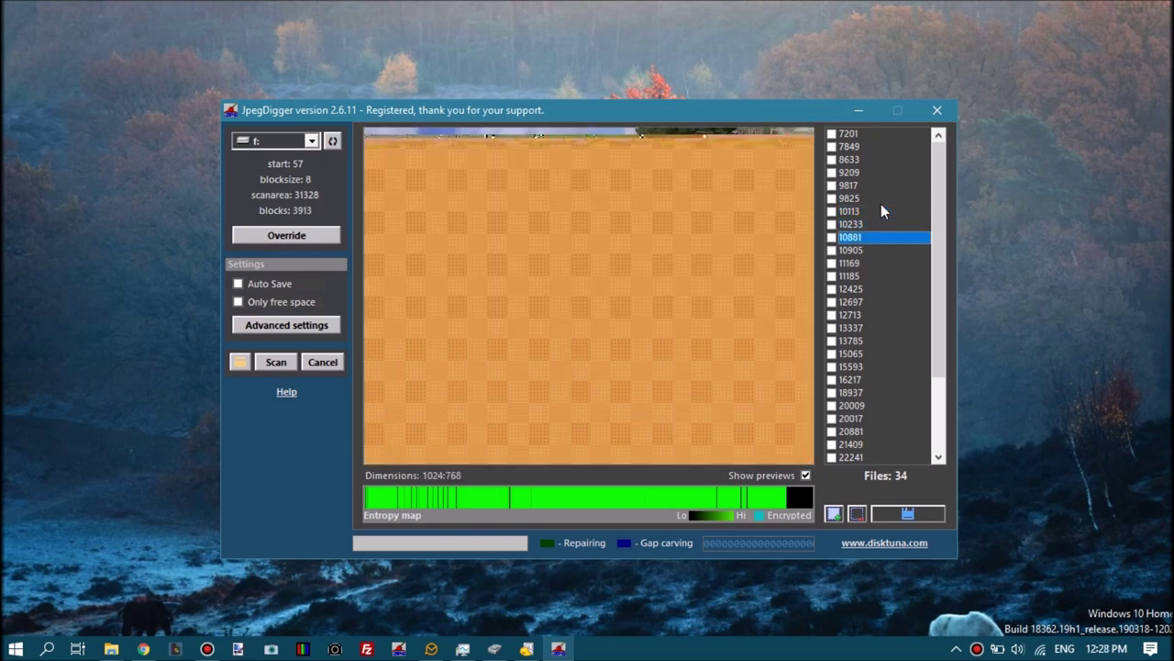
pyautogui.press('Down')
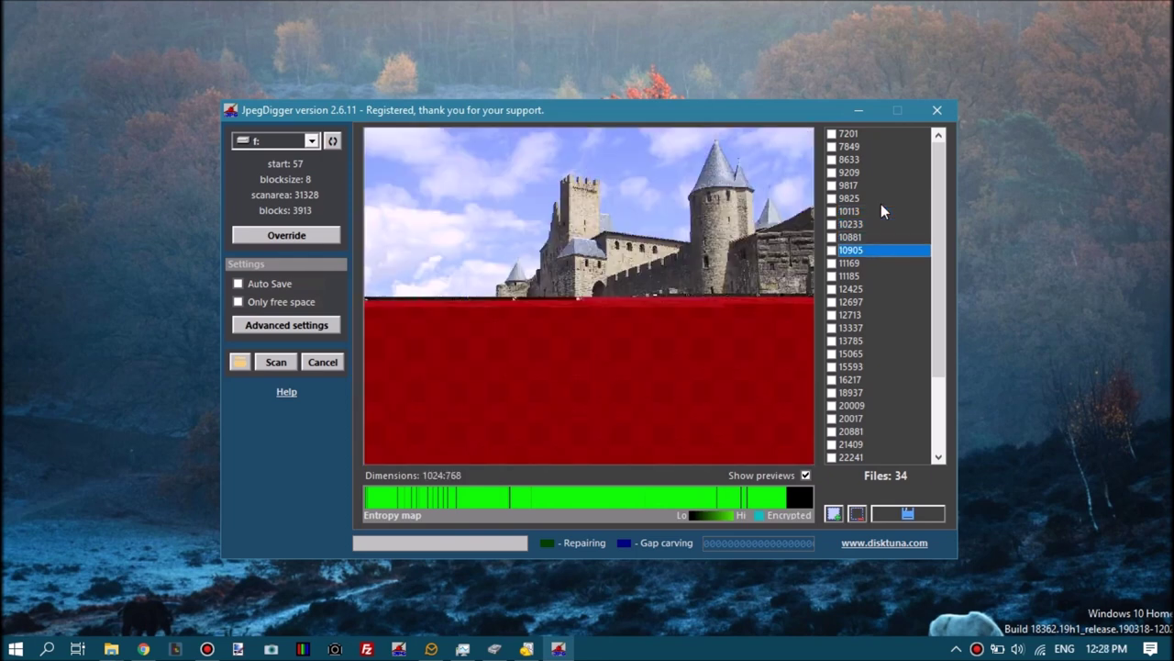
# In the virtual cluster list of image 10905, deselect clusters 34 and 33 and regenerate the preview
pyautogui.doubleClick(588, 327)
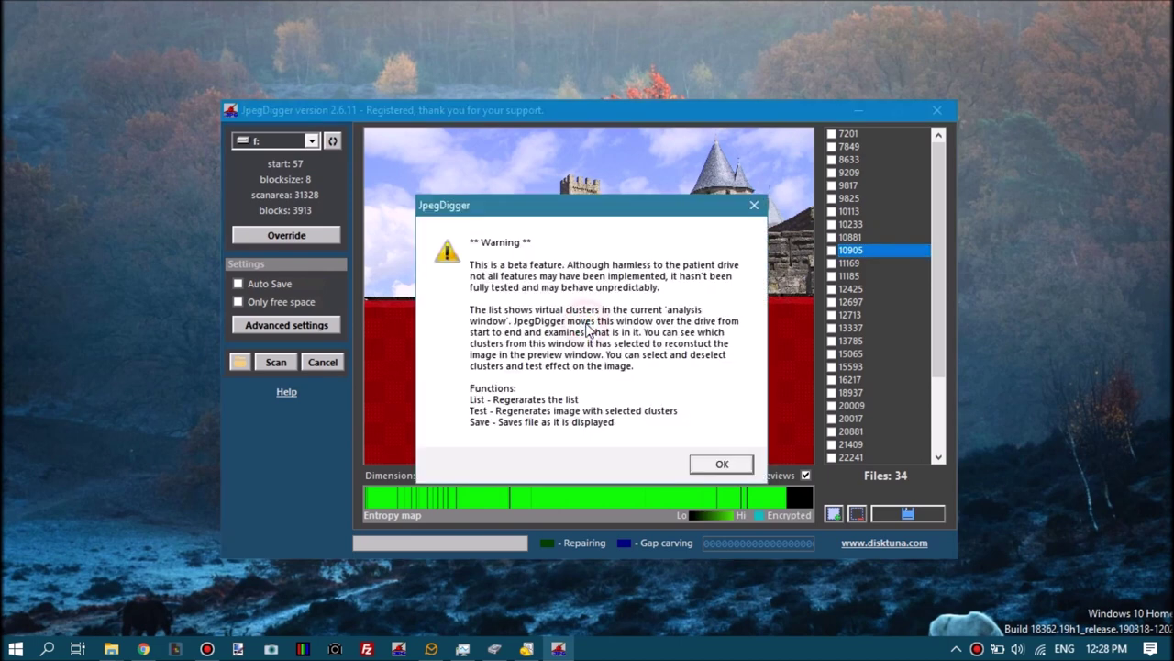
pyautogui.click(715, 463)
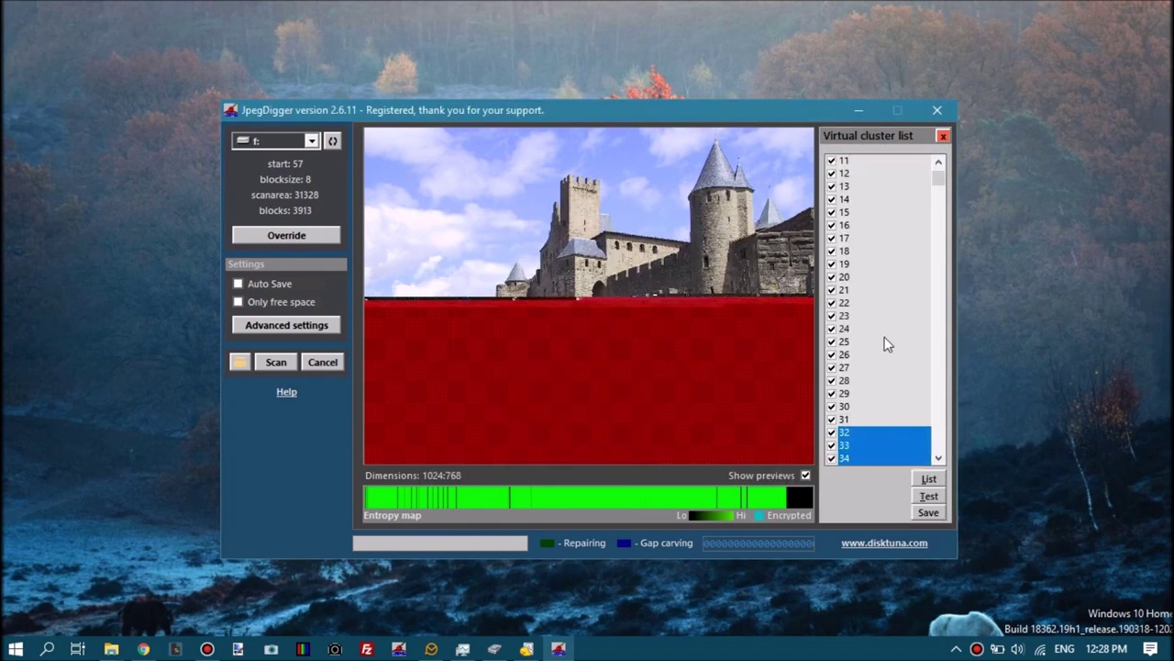
pyautogui.scroll(-2, 862, 322)
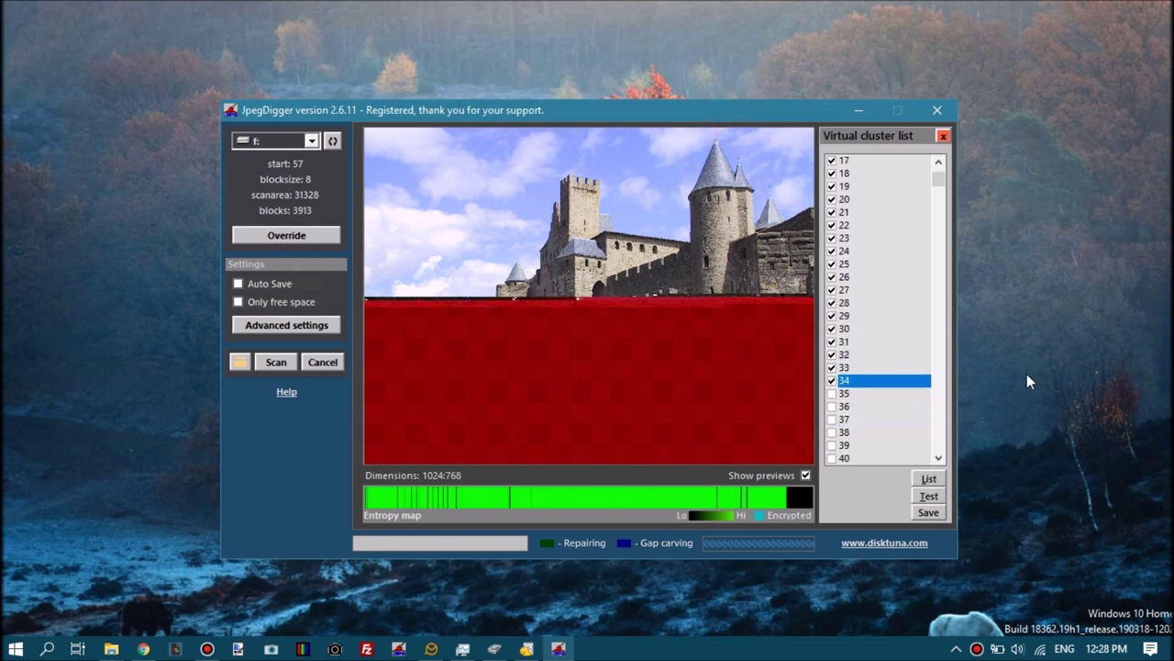
pyautogui.click(831, 380)
pyautogui.click(844, 367)
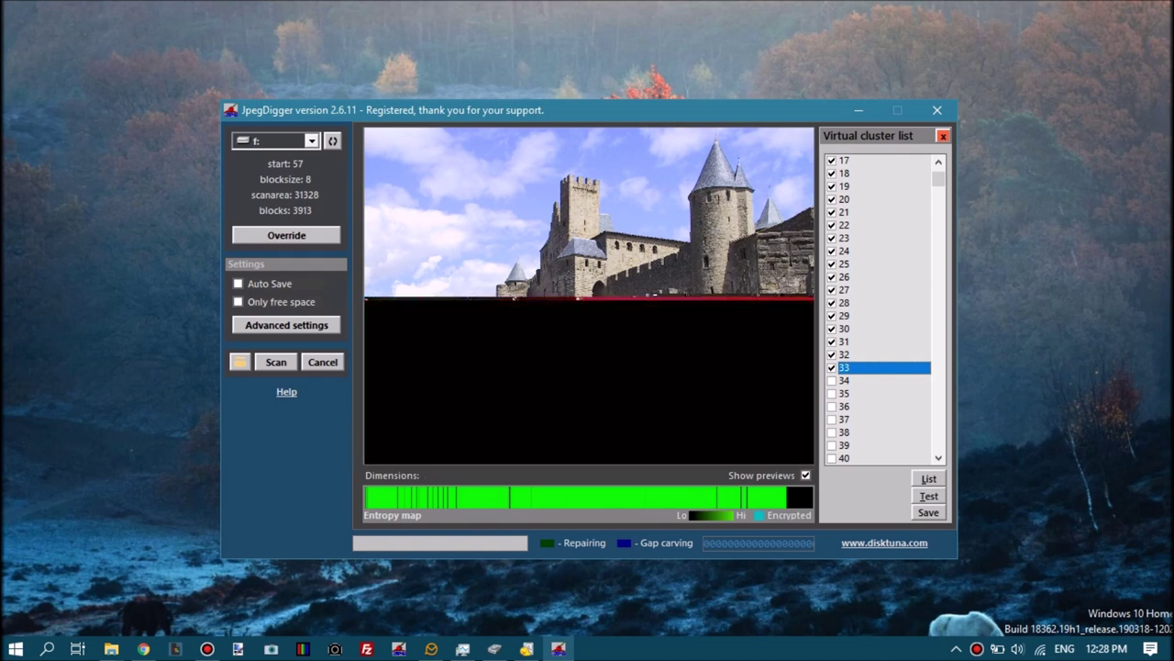
pyautogui.press('space')
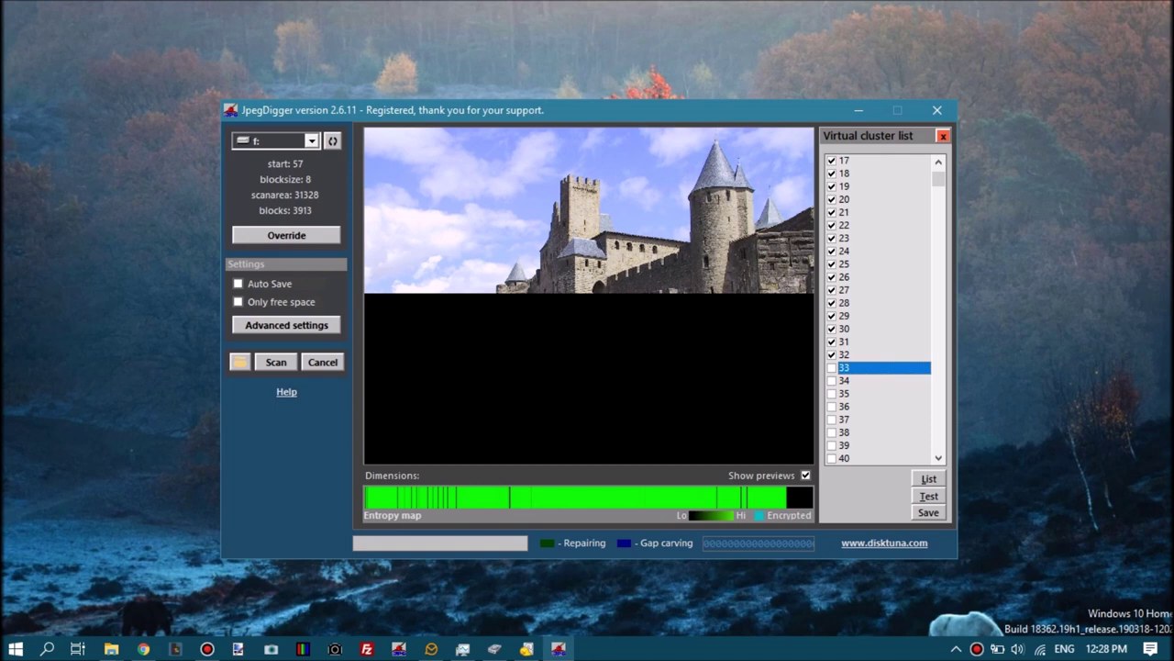
# Try clusters 62 to 69 as the image's continuation and test the selection
pyautogui.press('Down')
pyautogui.press('Down')
pyautogui.press('Down')
pyautogui.press('Down')
pyautogui.press('Down')
pyautogui.press('Down')
pyautogui.press('Down')
pyautogui.press('Down')
pyautogui.press('Down')
pyautogui.press('Down')
pyautogui.press('Down')
pyautogui.press('Down')
pyautogui.press('Down')
pyautogui.press('Down')
pyautogui.press('Down')
pyautogui.press('Down')
pyautogui.press('Down')
pyautogui.press('Down')
pyautogui.press('Down')
pyautogui.press('Down')
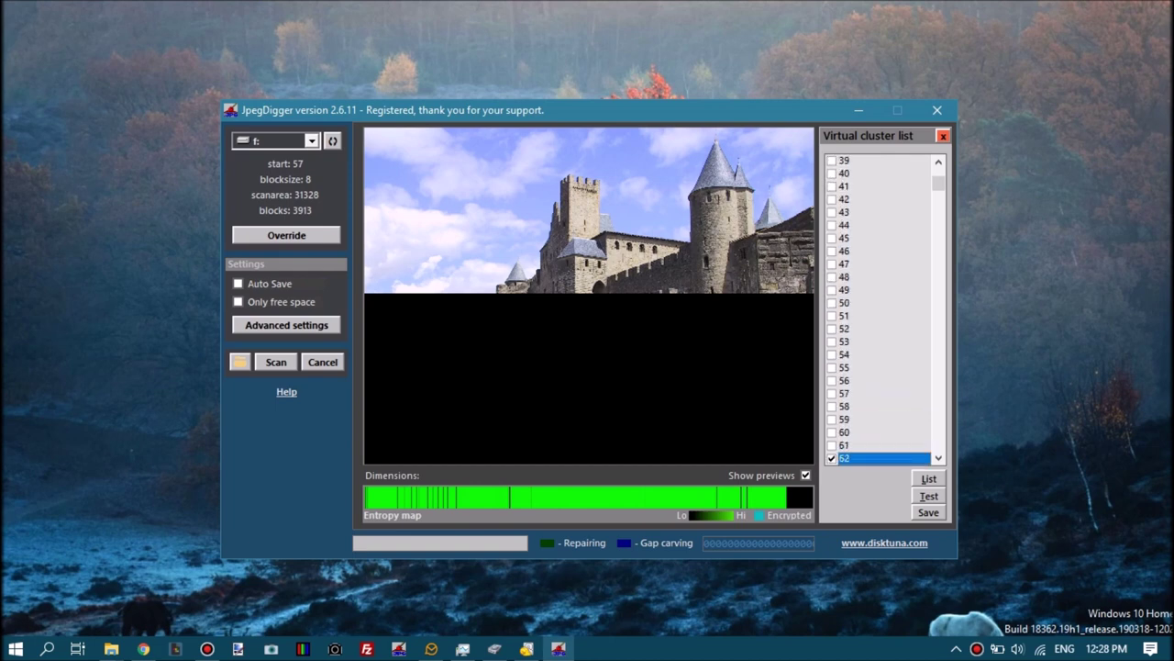
pyautogui.press('Down')
pyautogui.press('space')
pyautogui.press('Down')
pyautogui.press('space')
pyautogui.press('Down')
pyautogui.press('space')
pyautogui.press('Down')
pyautogui.press('space')
pyautogui.press('Down')
pyautogui.press('space')
pyautogui.press('Down')
pyautogui.press('space')
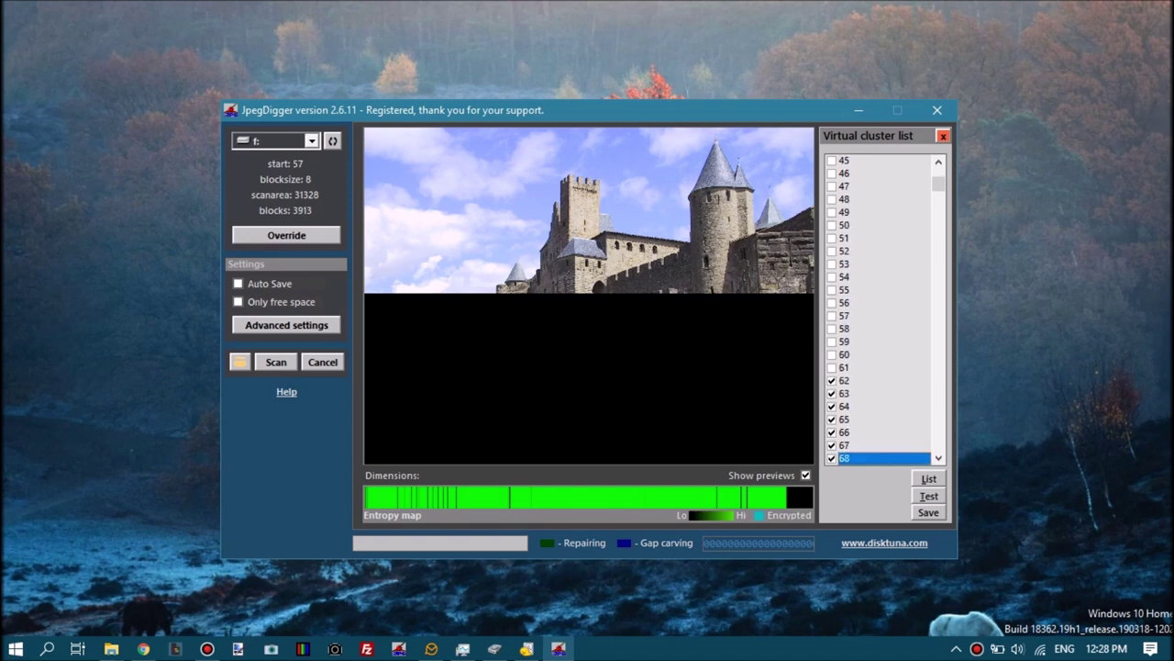
pyautogui.press('Down')
pyautogui.press('space')
pyautogui.hotkey('alt', 't')
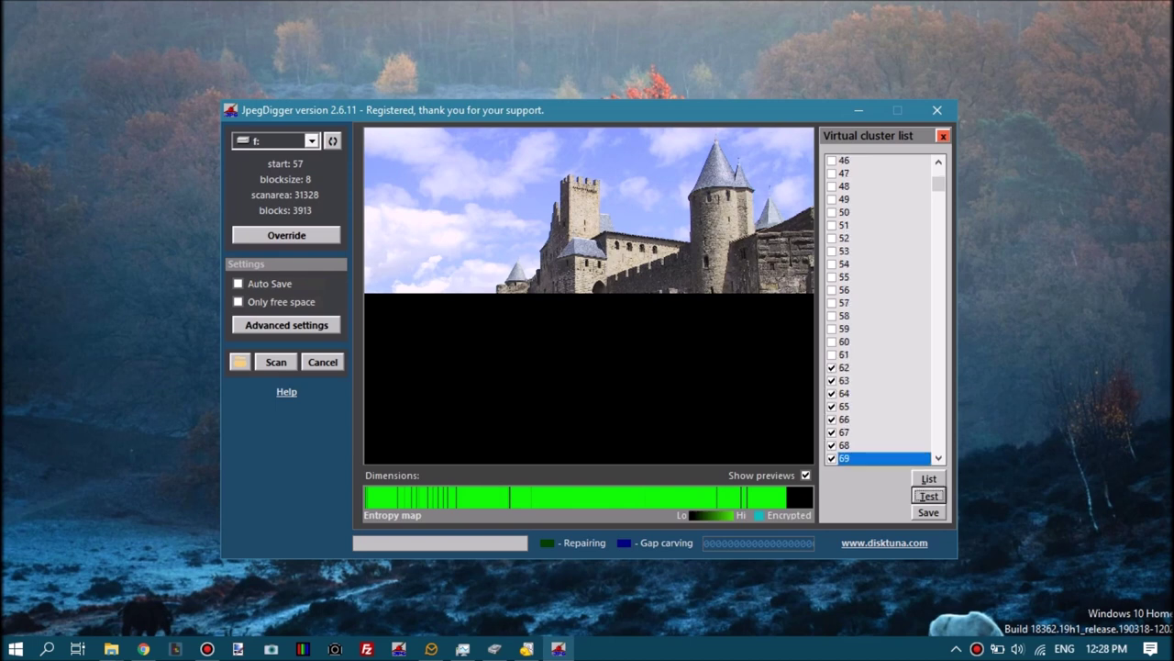
# Deselect the tested clusters 62 to 69
pyautogui.press('Up')
pyautogui.press('Up')
pyautogui.press('Up')
pyautogui.press('Up')
pyautogui.press('Up')
pyautogui.press('Up')
pyautogui.press('Up')
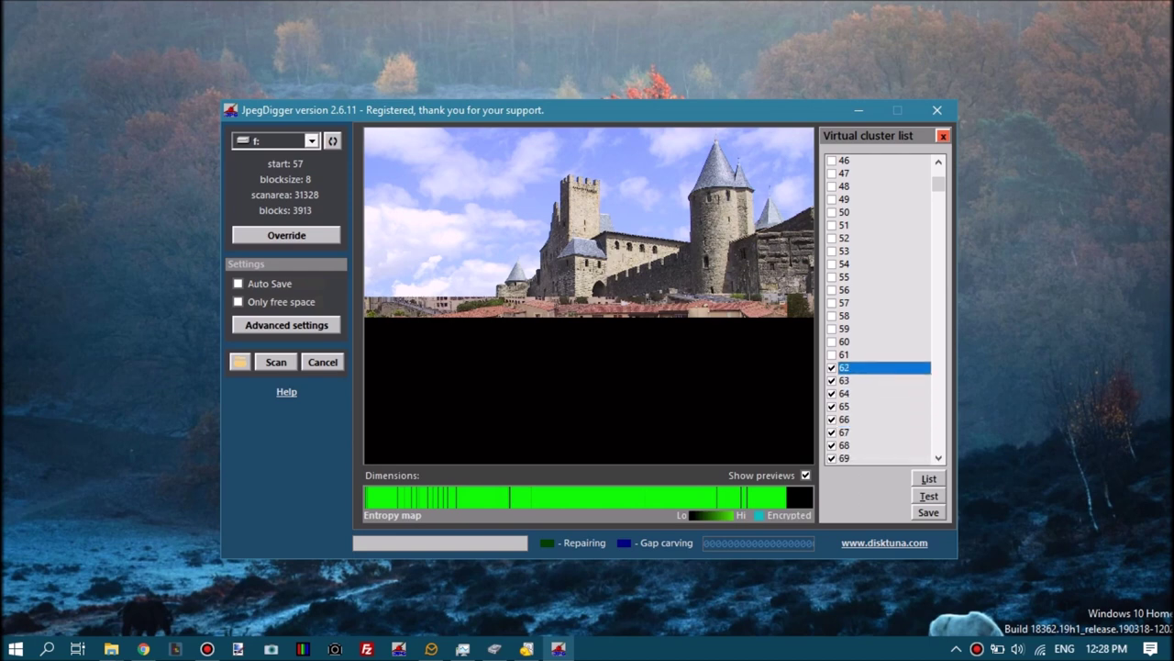
pyautogui.press('space')
pyautogui.press('Down')
pyautogui.press('space')
pyautogui.press('Down')
pyautogui.press('space')
pyautogui.press('Down')
pyautogui.press('Down')
pyautogui.press('space')
pyautogui.press('Down')
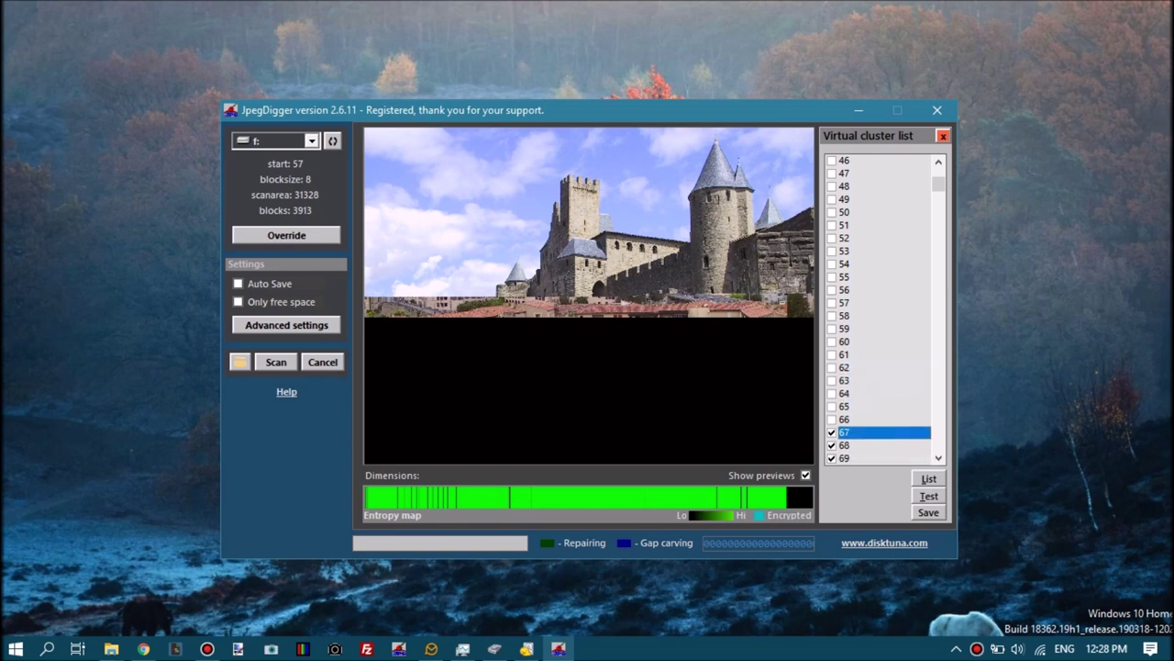
pyautogui.press('space')
pyautogui.press('Down')
pyautogui.press('space')
pyautogui.press('Down')
pyautogui.press('space')
# Try clusters 113 to 118 as the image's continuation and test the selection
pyautogui.press('Down')
pyautogui.press('Down')
pyautogui.press('Down')
pyautogui.press('Down')
pyautogui.press('Down')
pyautogui.press('Down')
pyautogui.press('Down')
pyautogui.press('Down')
pyautogui.press('Down')
pyautogui.press('Down')
pyautogui.press('Down')
pyautogui.press('Down')
pyautogui.press('Down')
pyautogui.press('Down')
pyautogui.press('Down')
pyautogui.press('Down')
pyautogui.press('Down')
pyautogui.press('Down')
pyautogui.press('Down')
pyautogui.press('Down')
pyautogui.press('Down')
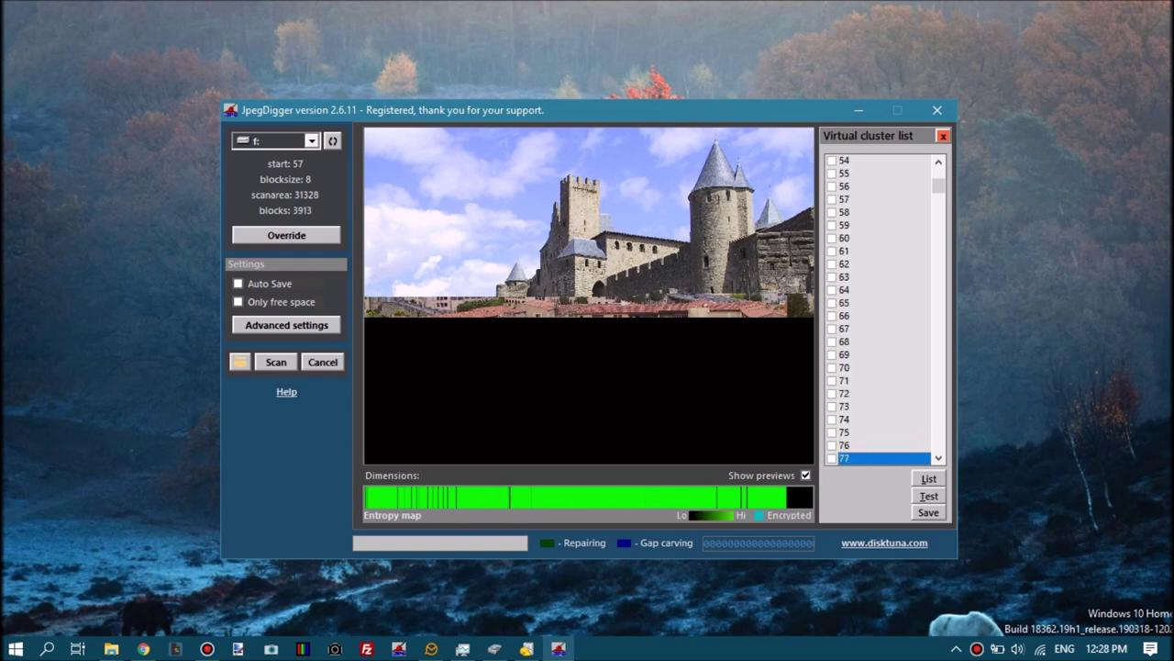
pyautogui.press('space')
pyautogui.press('Down')
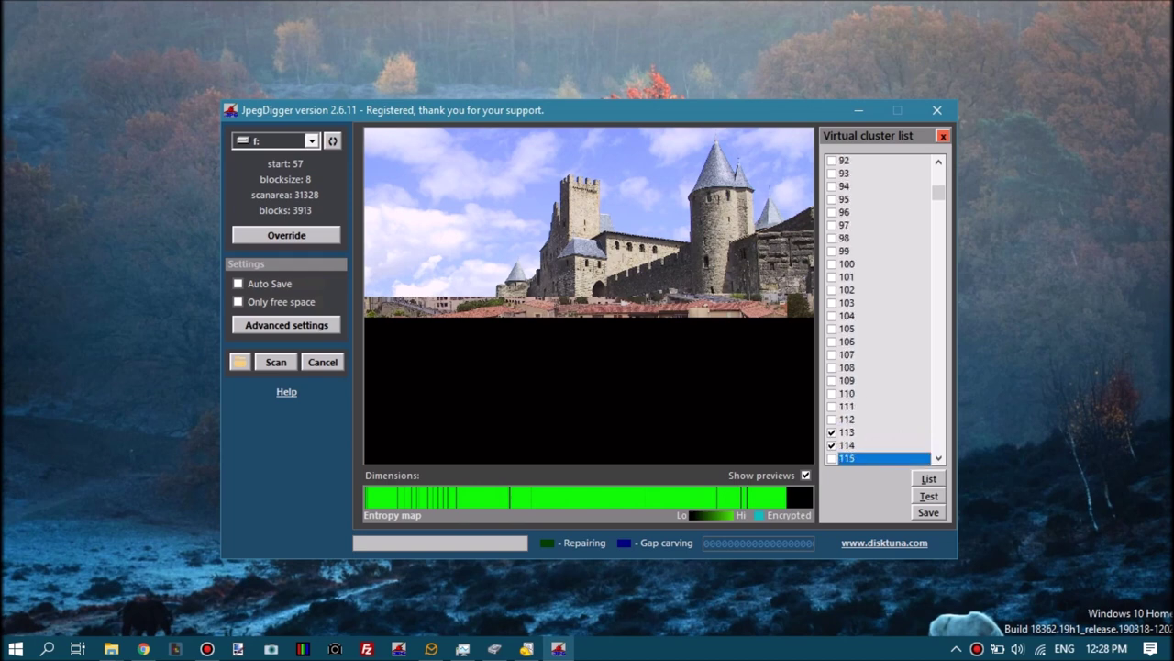
pyautogui.press('space')
pyautogui.press('Down')
pyautogui.press('space')
pyautogui.press('Down')
pyautogui.press('space')
pyautogui.press('Down')
pyautogui.press('space')
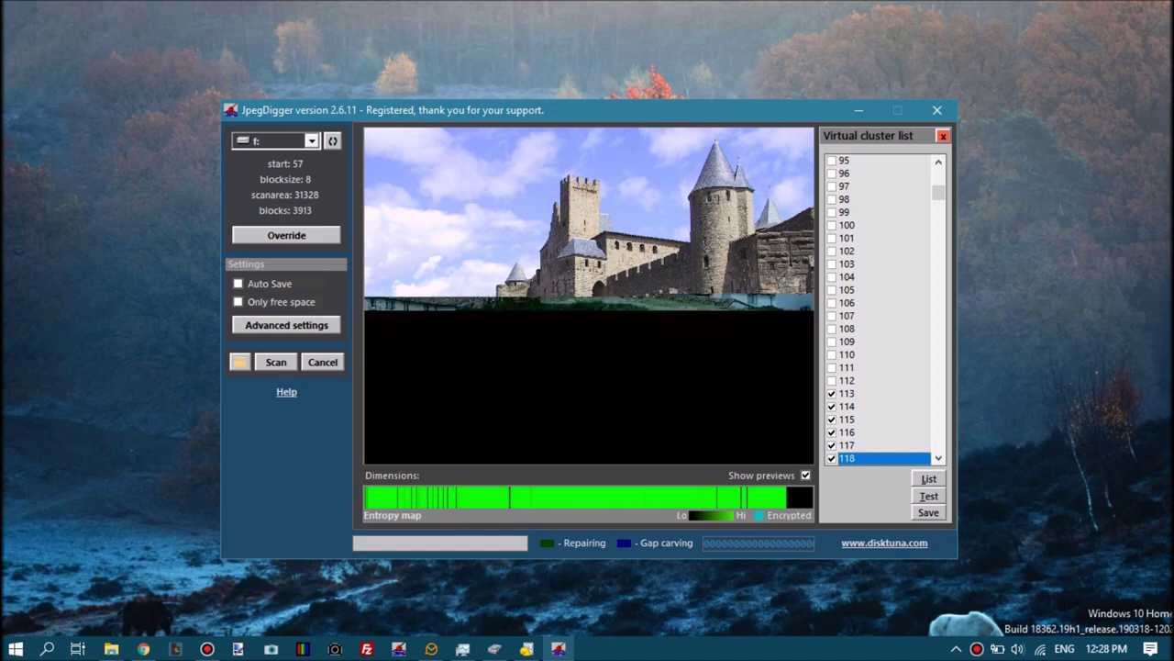
# Deselect the tested clusters 113 to 118
pyautogui.press('Up')
pyautogui.press('Up')
pyautogui.press('Up')
pyautogui.press('Up')
pyautogui.press('Up')
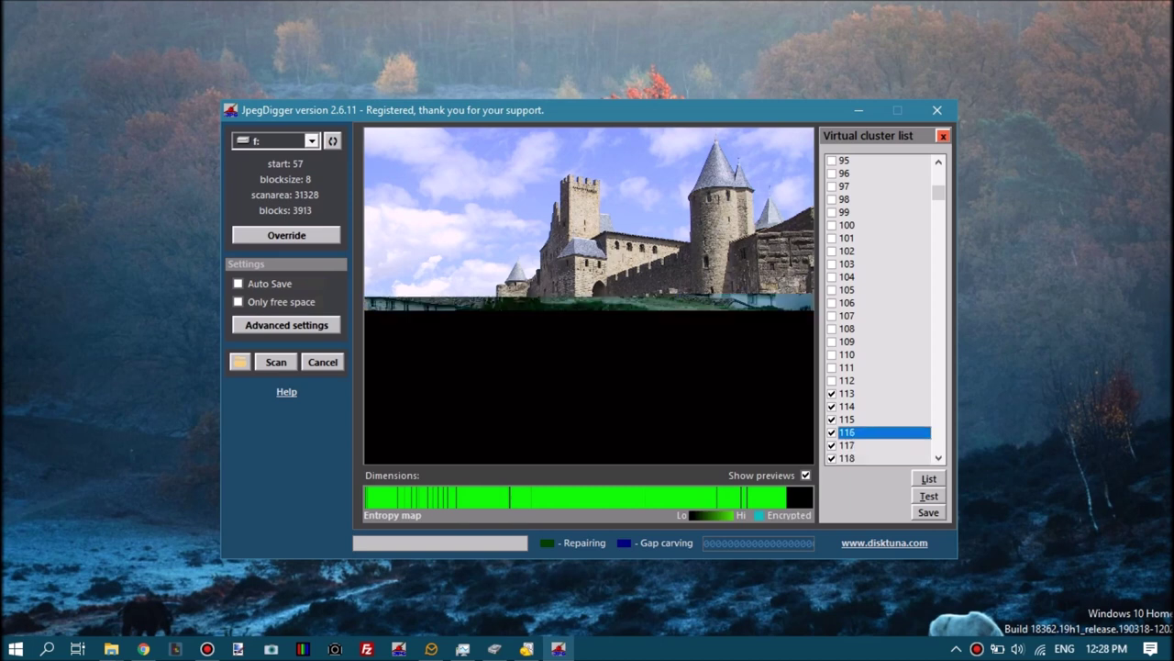
pyautogui.press('space')
pyautogui.press('Down')
pyautogui.press('space')
pyautogui.press('Down')
pyautogui.press('space')
pyautogui.press('Down')
pyautogui.press('space')
pyautogui.press('Down')
pyautogui.press('space')
pyautogui.press('Down')
pyautogui.press('space')
# Select clusters 146 to 152 as the next candidate range and test them in the image
pyautogui.press('Down')
pyautogui.press('Down')
pyautogui.press('Down')
pyautogui.press('Down')
pyautogui.press('Down')
pyautogui.press('Down')
pyautogui.press('Down')
pyautogui.press('Down')
pyautogui.press('Down')
pyautogui.press('Down')
pyautogui.press('Down')
pyautogui.press('Down')
pyautogui.press('Down')
pyautogui.press('Down')
pyautogui.press('Down')
pyautogui.press('Down')
pyautogui.press('Down')
pyautogui.press('Down')
pyautogui.press('Down')
pyautogui.press('Down')
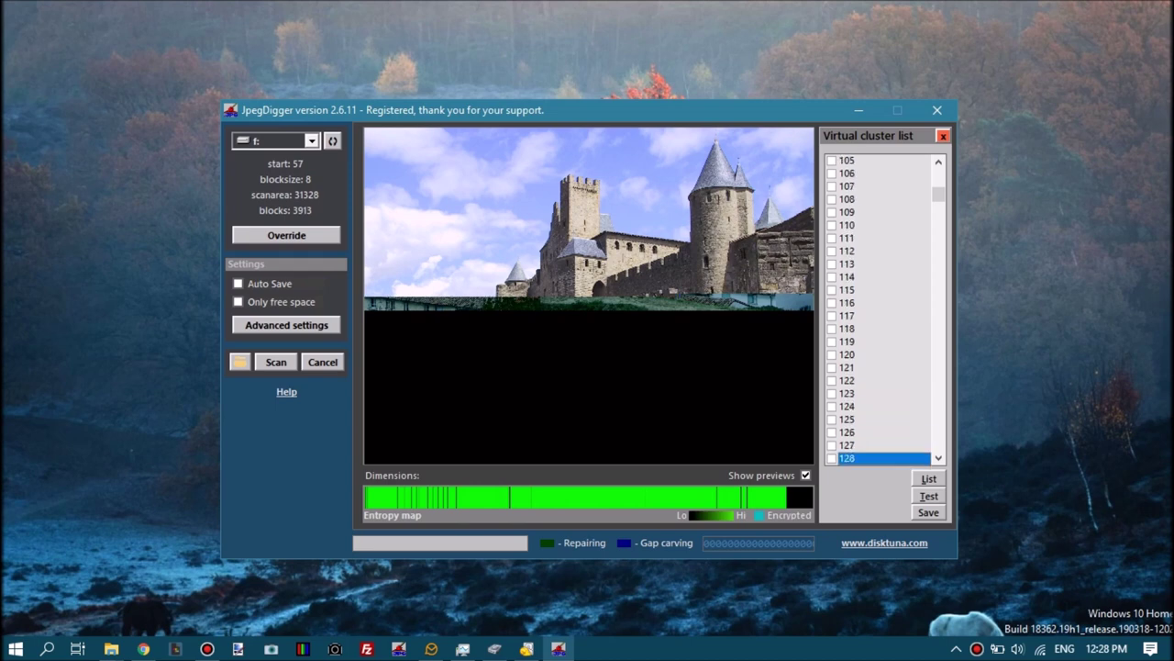
pyautogui.press('space')
pyautogui.press('Down')
pyautogui.press('space')
pyautogui.press('Down')
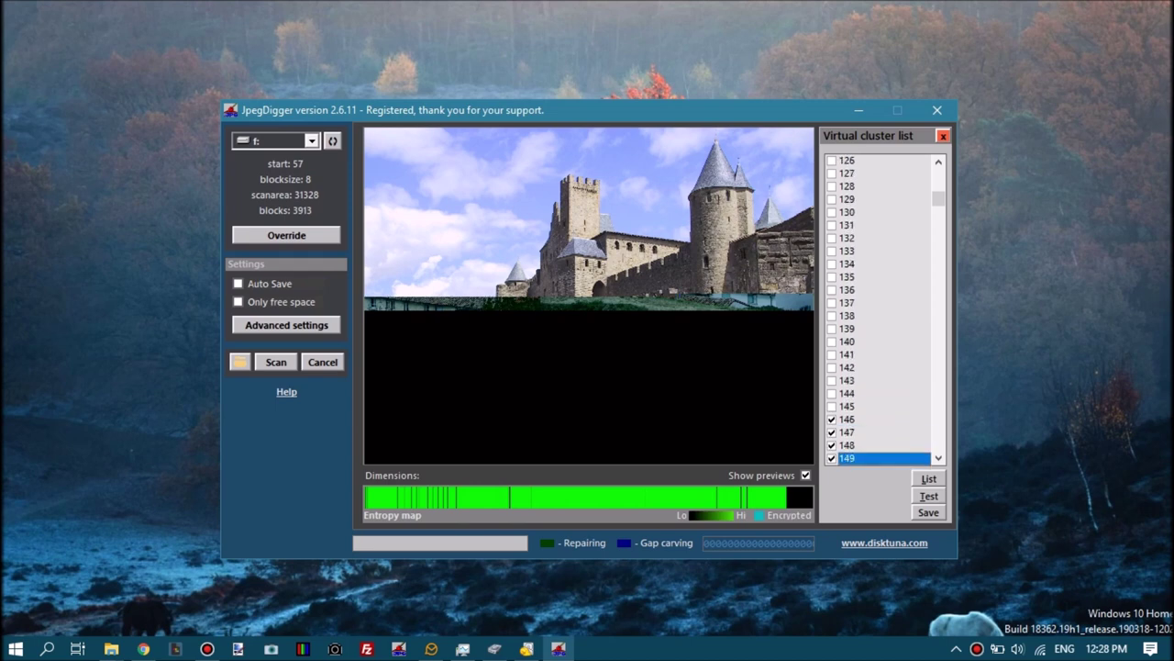
pyautogui.press('space')
pyautogui.press('Down')
pyautogui.press('space')
pyautogui.press('Down')
pyautogui.press('space')
pyautogui.press('Down')
pyautogui.press('space')
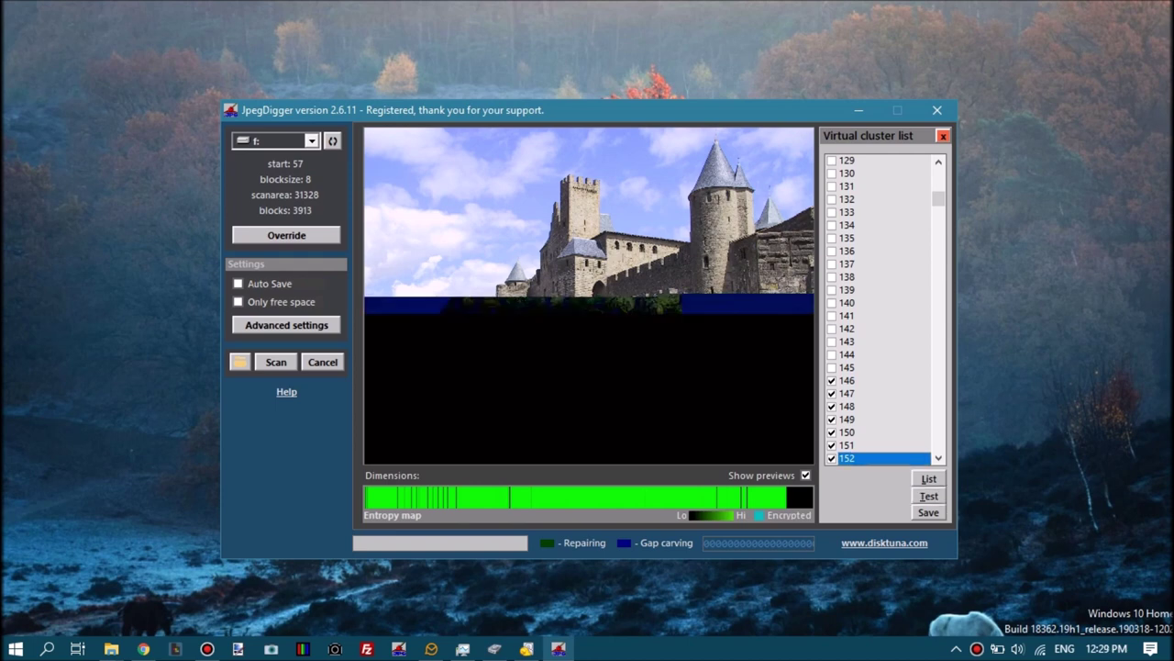
# Deselect the tested clusters 146 to 152
pyautogui.press('Up')
pyautogui.press('Up')
pyautogui.press('Up')
pyautogui.press('Up')
pyautogui.press('Up')
pyautogui.press('Up')
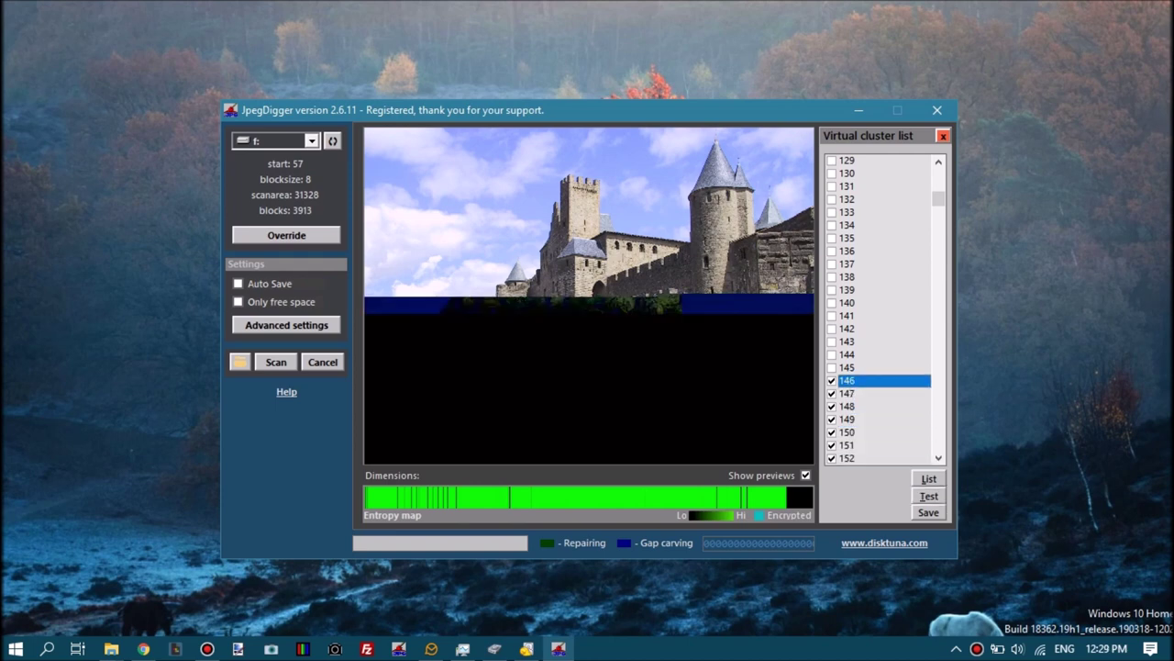
pyautogui.press('space')
pyautogui.press('Down')
pyautogui.press('space')
pyautogui.press('Down')
pyautogui.press('space')
pyautogui.press('Down')
pyautogui.press('space')
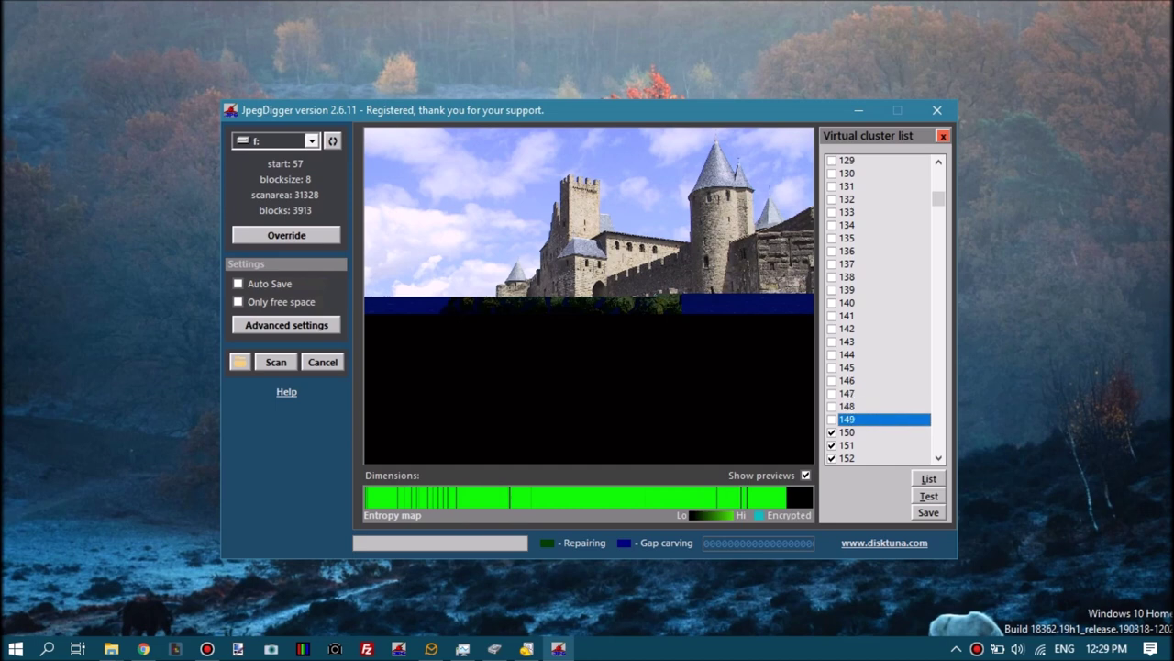
pyautogui.press('Down')
pyautogui.press('space')
pyautogui.press('Down')
pyautogui.press('space')
pyautogui.press('Down')
pyautogui.press('space')
# Try clusters 174 to 179 as the image's continuation and test the selection
pyautogui.press('Down')
pyautogui.press('Down')
pyautogui.press('Down')
pyautogui.press('Down')
pyautogui.press('Down')
pyautogui.press('Down')
pyautogui.press('Down')
pyautogui.press('Down')
pyautogui.press('Down')
pyautogui.press('Down')
pyautogui.press('Down')
pyautogui.press('Down')
pyautogui.press('Down')
pyautogui.press('Down')
pyautogui.press('Down')
pyautogui.press('Down')
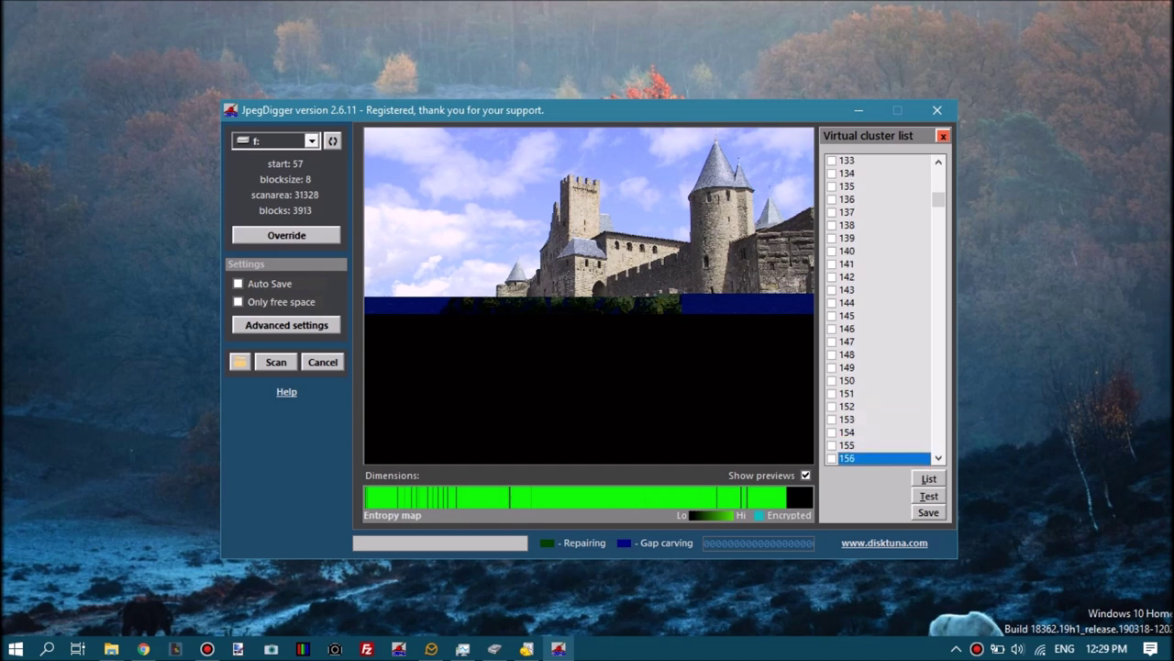
pyautogui.press('Down')
pyautogui.press('Down')
pyautogui.press('Down')
pyautogui.press('Down')
pyautogui.press('Down')
pyautogui.press('Down')
pyautogui.press('space')
pyautogui.press('Down')
pyautogui.press('space')
pyautogui.press('Down')
pyautogui.press('space')
pyautogui.press('Down')
pyautogui.press('space')
pyautogui.press('Down')
pyautogui.press('space')
pyautogui.press('Down')
pyautogui.press('space')
pyautogui.press('Down')
pyautogui.press('space')
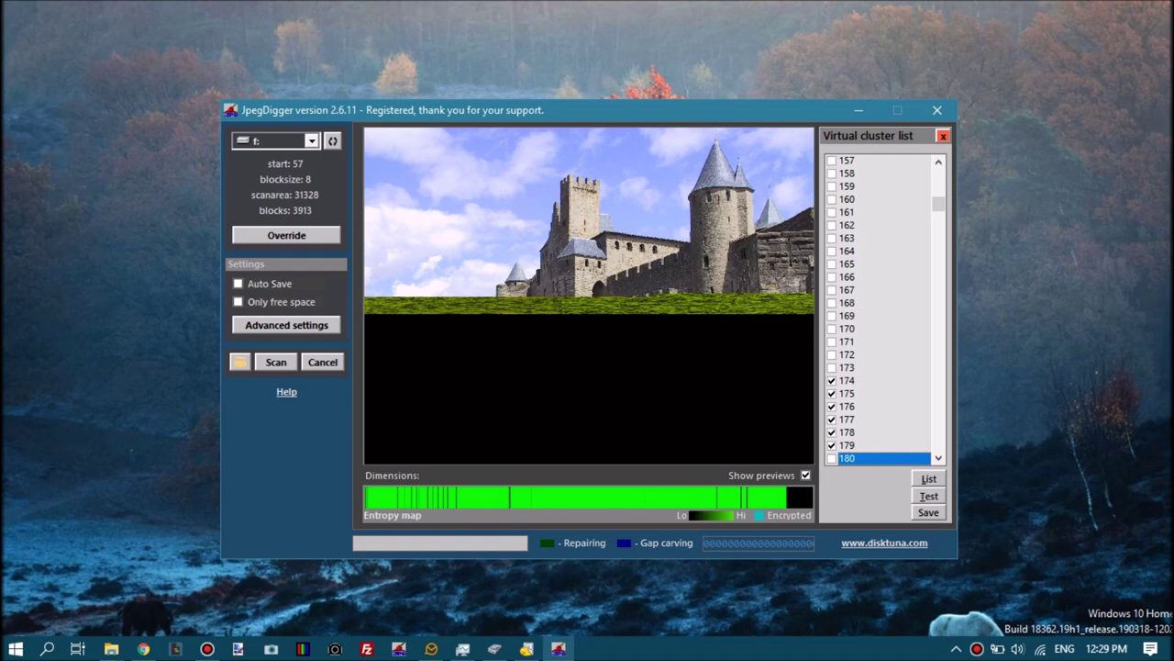
# Deselect the tested clusters 174 to 179
pyautogui.press('Up')
pyautogui.press('space')
pyautogui.press('Up')
pyautogui.press('space')
pyautogui.press('Up')
pyautogui.press('space')
pyautogui.press('Up')
pyautogui.press('space')
pyautogui.press('Up')
pyautogui.press('space')
pyautogui.press('Up')
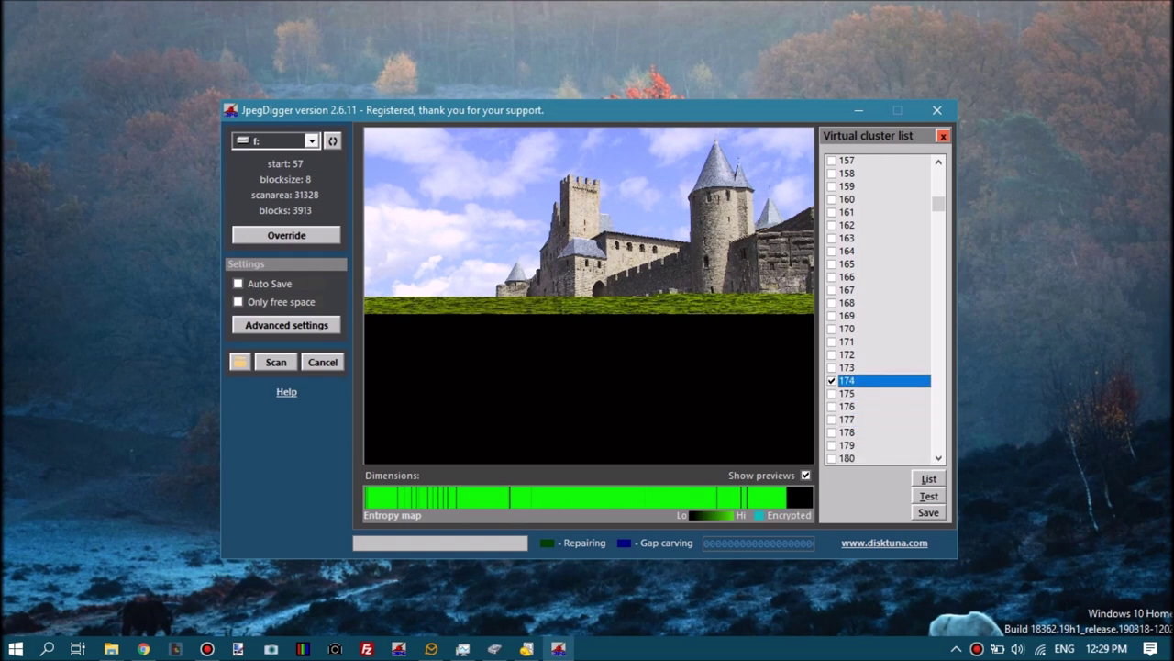
pyautogui.press('space')
# Select clusters 213 to 219 as the next candidate range and test them in the image
pyautogui.press('Down')
pyautogui.press('Down')
pyautogui.press('Down')
pyautogui.press('Down')
pyautogui.press('Down')
pyautogui.press('Down')
pyautogui.press('Down')
pyautogui.press('Down')
pyautogui.press('Down')
pyautogui.press('Down')
pyautogui.press('Down')
pyautogui.press('Down')
pyautogui.press('Down')
pyautogui.press('Down')
pyautogui.press('Down')
pyautogui.press('Down')
pyautogui.press('Down')
pyautogui.press('Down')
pyautogui.press('Down')
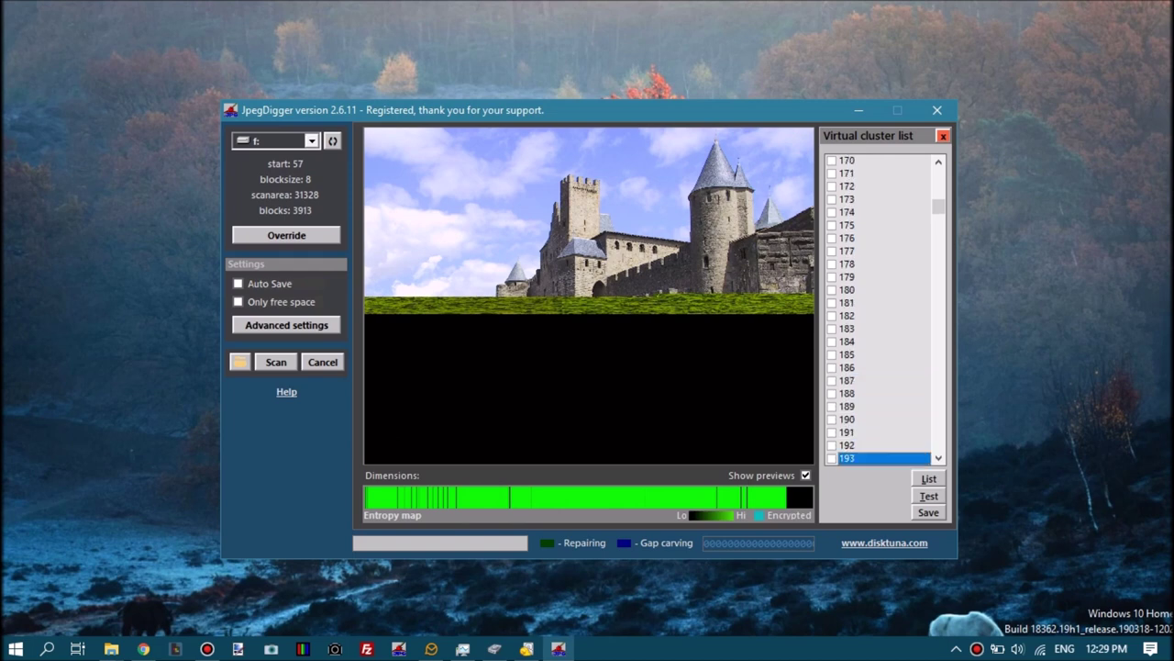
pyautogui.press('Down')
pyautogui.press('Down')
pyautogui.press('Down')
pyautogui.press('Down')
pyautogui.press('Down')
pyautogui.press('Down')
pyautogui.press('Down')
pyautogui.press('Down')
pyautogui.press('Down')
pyautogui.press('Down')
pyautogui.press('Down')
pyautogui.press('Down')
pyautogui.press('Down')
pyautogui.press('Down')
pyautogui.press('Down')
pyautogui.press('Down')
pyautogui.press('Down')
pyautogui.press('Down')
pyautogui.press('Down')
pyautogui.press('Down')
pyautogui.press('space')
pyautogui.press('Down')
pyautogui.press('space')
pyautogui.press('Down')
pyautogui.press('space')
pyautogui.press('Down')
pyautogui.press('space')
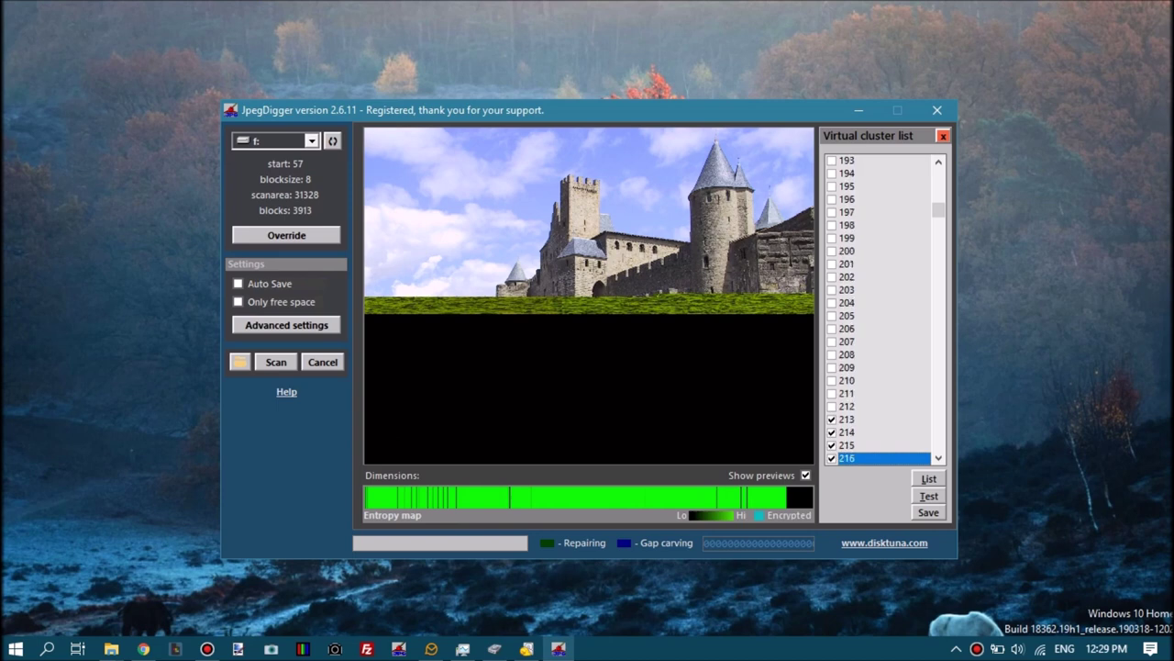
pyautogui.press('Down')
pyautogui.press('space')
pyautogui.press('Down')
pyautogui.press('space')
pyautogui.press('Down')
pyautogui.press('space')
pyautogui.press('Down')
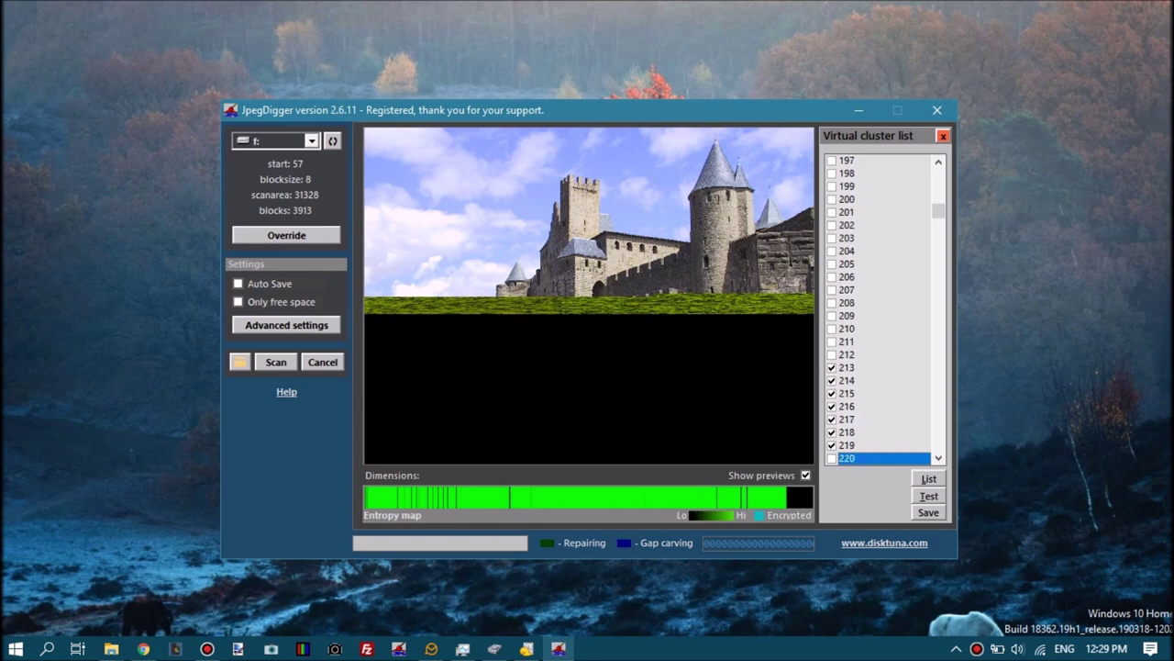
pyautogui.hotkey('alt', 't')
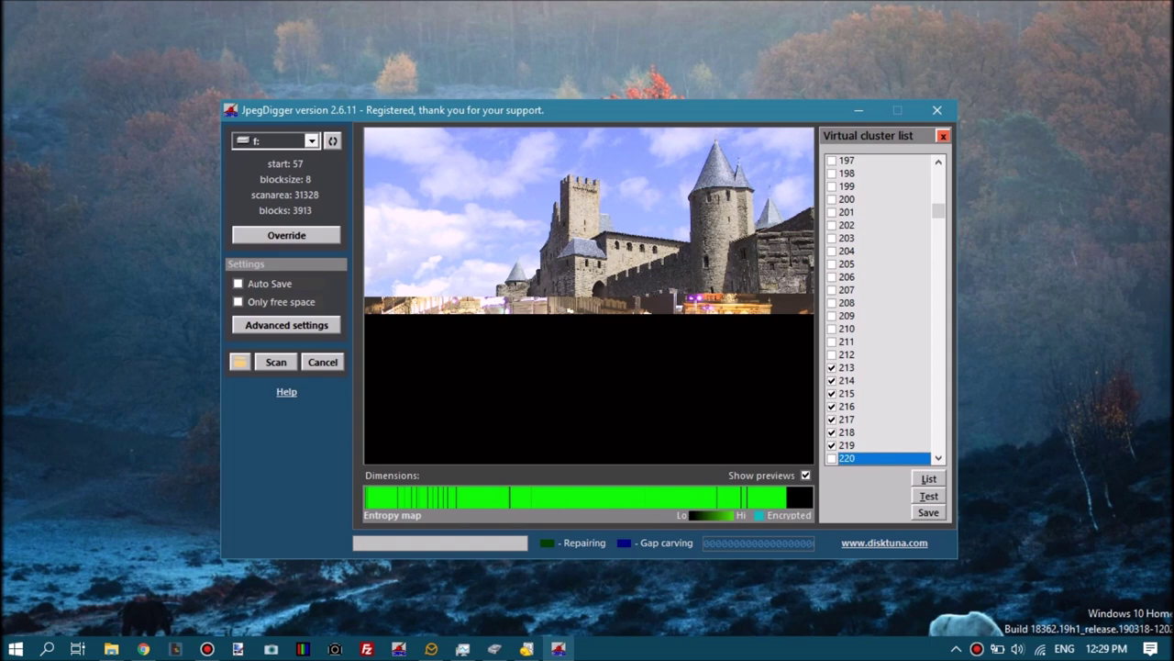
# Deselect the tested clusters 213 to 219
pyautogui.press('Up')
pyautogui.press('Up')
pyautogui.press('Up')
pyautogui.press('Up')
pyautogui.press('Up')
pyautogui.press('Up')
pyautogui.press('Up')
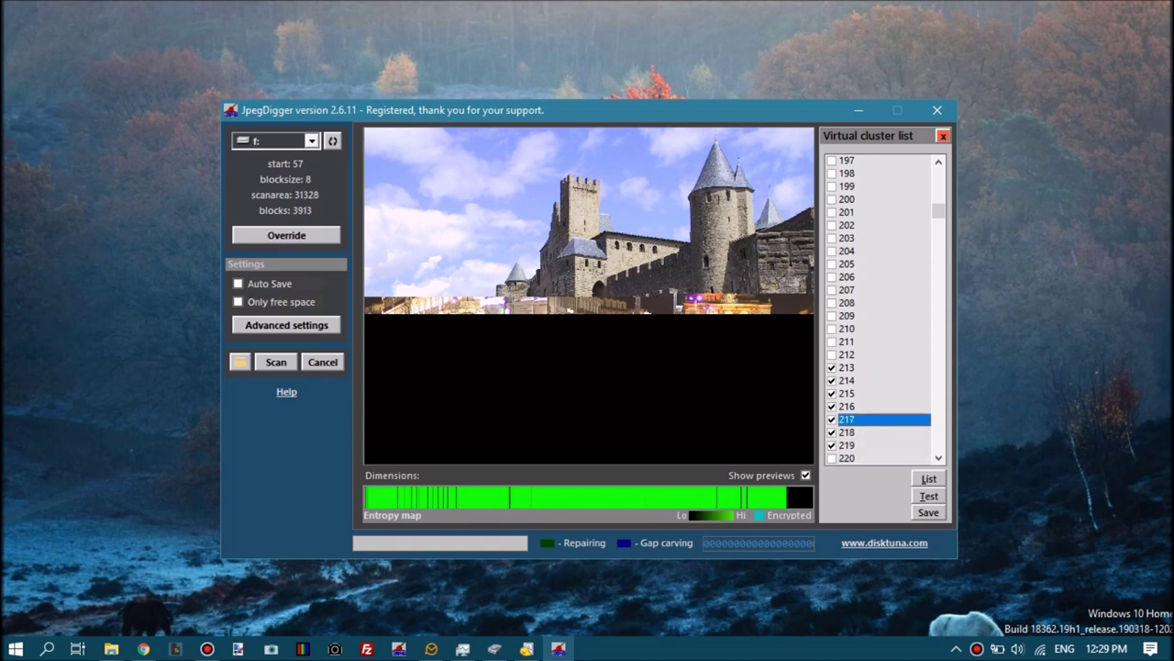
pyautogui.press('space')
pyautogui.press('Down')
pyautogui.press('space')
pyautogui.press('Down')
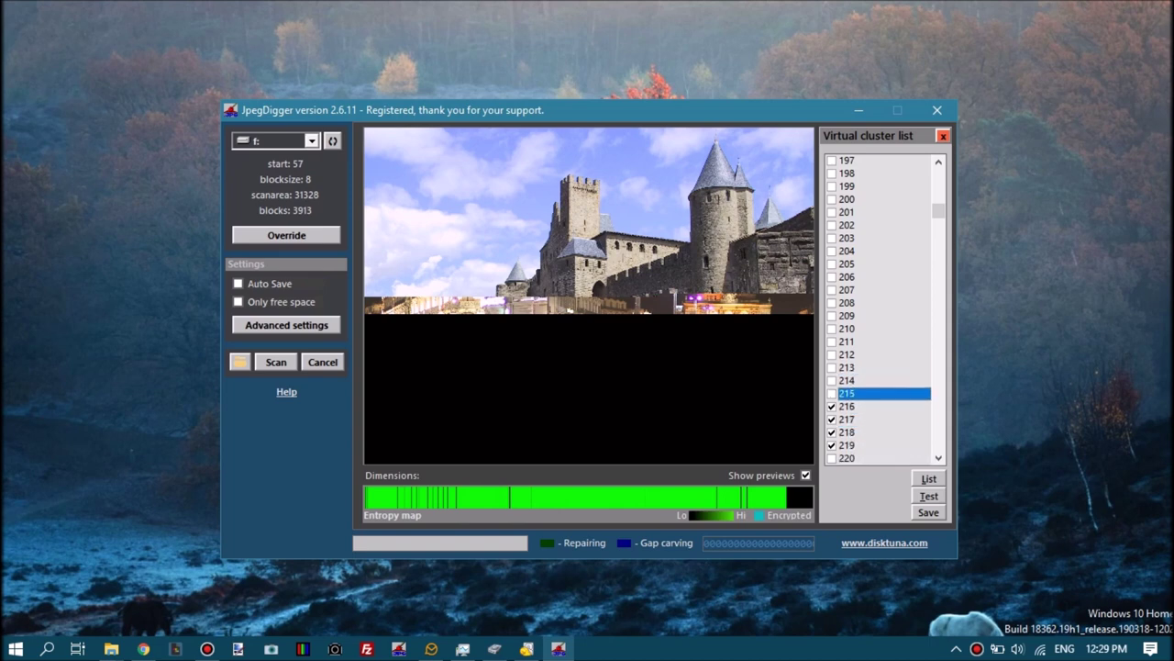
pyautogui.press('space')
pyautogui.press('Down')
pyautogui.press('space')
pyautogui.press('Down')
pyautogui.press('space')
pyautogui.press('Down')
pyautogui.press('space')
pyautogui.press('Down')
pyautogui.press('space')
# Try clusters 241 to 247 as the image's continuation and test the selection
pyautogui.press('Down')
pyautogui.press('Down')
pyautogui.press('Down')
pyautogui.press('Down')
pyautogui.press('Down')
pyautogui.press('Down')
pyautogui.press('Down')
pyautogui.press('Down')
pyautogui.press('Down')
pyautogui.press('Down')
pyautogui.press('Down')
pyautogui.press('Down')
pyautogui.press('Down')
pyautogui.press('Down')
pyautogui.press('Down')
pyautogui.press('Down')
pyautogui.press('Down')
pyautogui.press('Down')
pyautogui.press('Down')
pyautogui.press('Down')
pyautogui.press('Down')
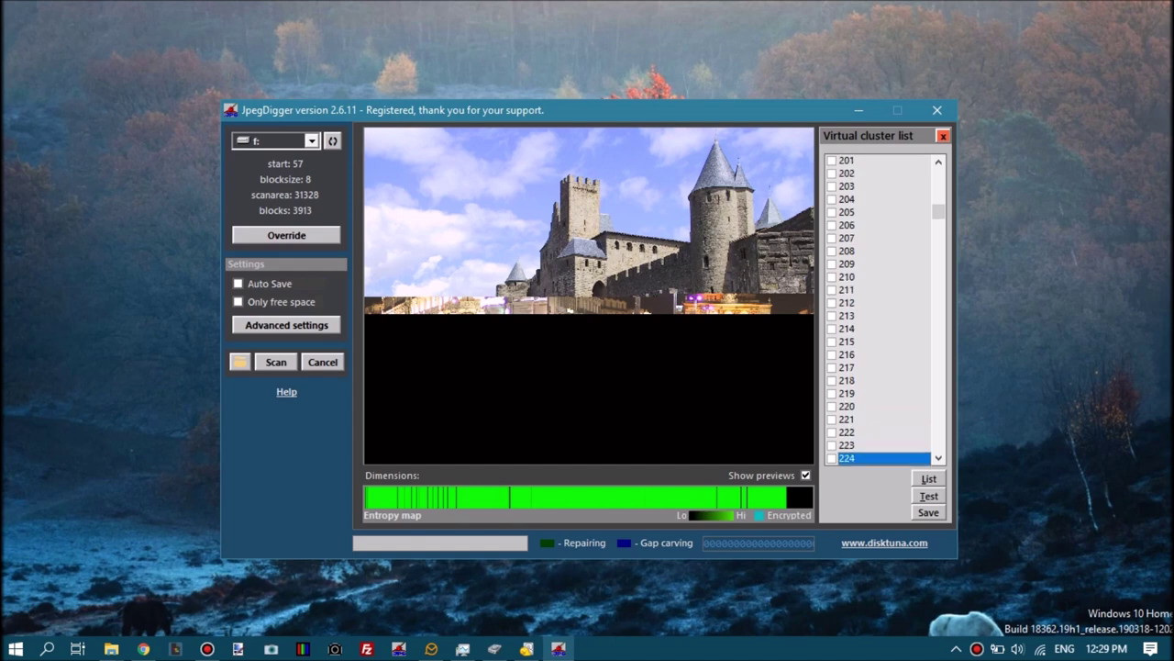
pyautogui.press('space')
pyautogui.press('Down')
pyautogui.press('space')
pyautogui.press('Down')
pyautogui.press('space')
pyautogui.press('Down')
pyautogui.press('space')
pyautogui.press('Down')
pyautogui.press('space')
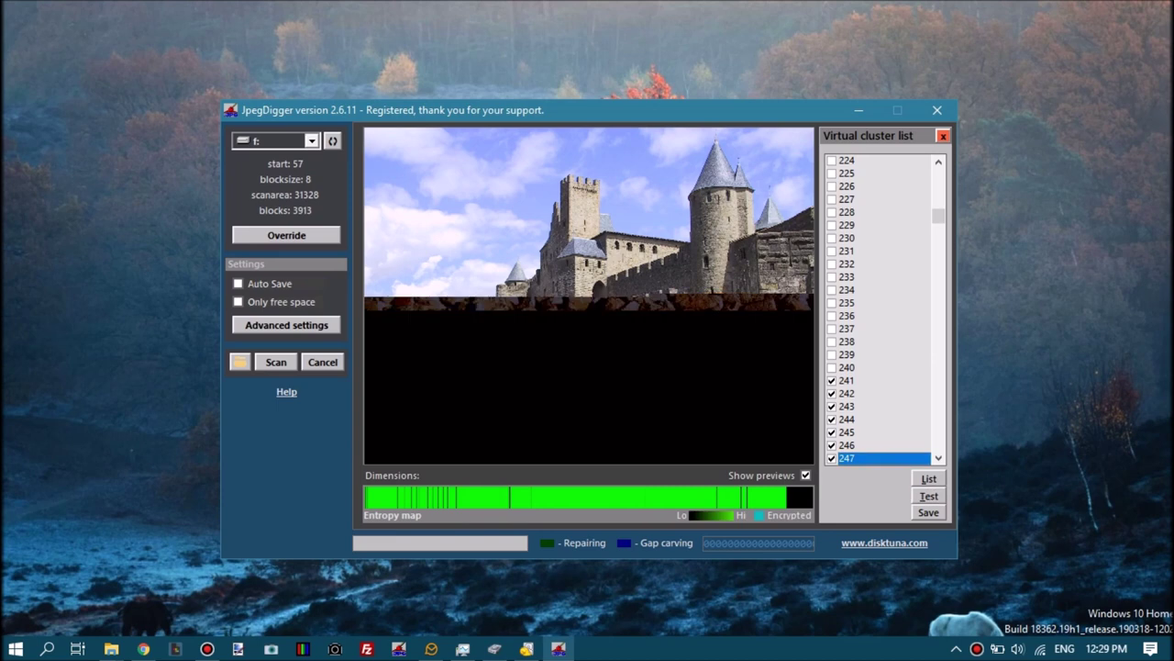
# Deselect the tested clusters 241 to 247
pyautogui.press('Up')
pyautogui.press('Up')
pyautogui.press('Up')
pyautogui.press('Up')
pyautogui.press('Up')
pyautogui.press('Up')
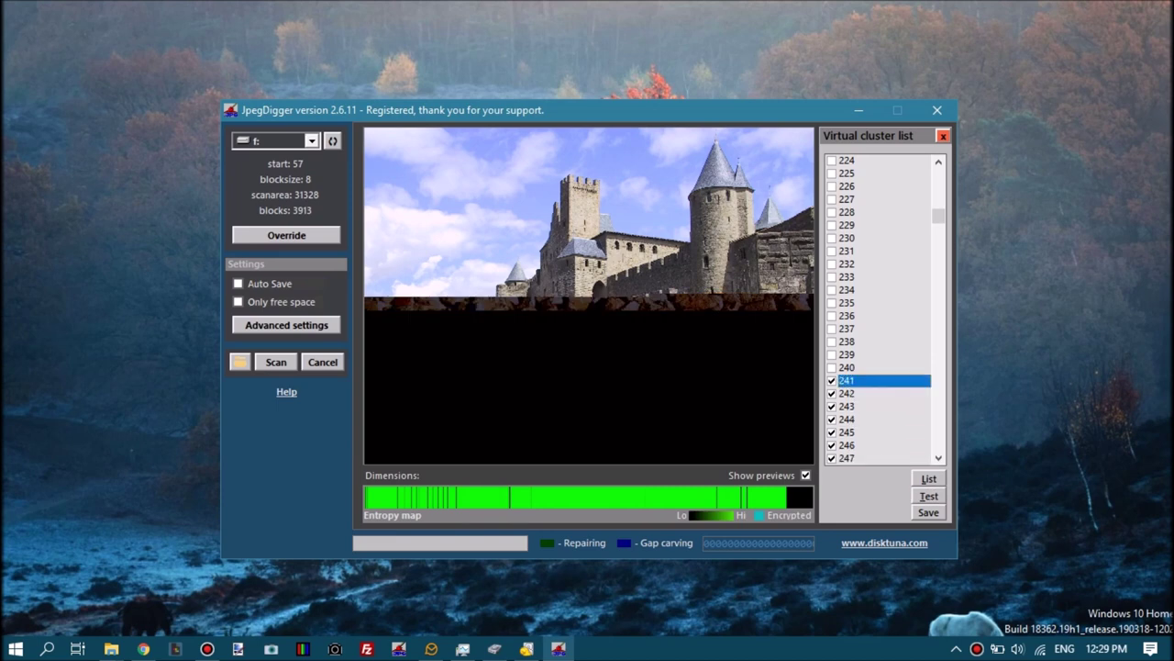
pyautogui.press('space')
pyautogui.press('Down')
pyautogui.press('space')
pyautogui.press('Down')
pyautogui.press('space')
pyautogui.press('Down')
pyautogui.press('space')
pyautogui.press('Down')
pyautogui.press('space')
pyautogui.press('Down')
pyautogui.press('space')
pyautogui.press('Down')
pyautogui.press('space')
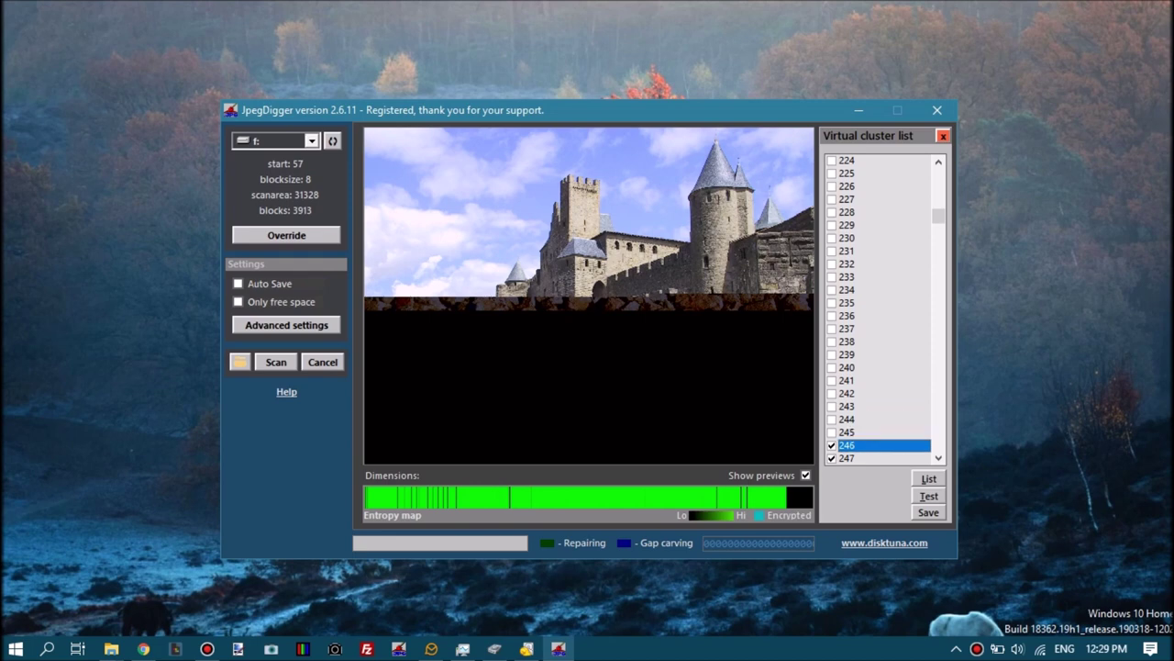
# Select clusters 264 to 269 as the next candidate range and test them in the image
pyautogui.press('Down')
pyautogui.press('Down')
pyautogui.press('Down')
pyautogui.press('Down')
pyautogui.press('Down')
pyautogui.press('Down')
pyautogui.press('Down')
pyautogui.press('Down')
pyautogui.press('Down')
pyautogui.press('Down')
pyautogui.press('Down')
pyautogui.press('Down')
pyautogui.press('Down')
pyautogui.press('Down')
pyautogui.press('Down')
pyautogui.press('Down')
pyautogui.press('Down')
pyautogui.press('space')
pyautogui.press('Down')
pyautogui.press('space')
pyautogui.press('Down')
pyautogui.press('space')
pyautogui.press('Down')
pyautogui.press('space')
pyautogui.press('Down')
pyautogui.press('space')
pyautogui.press('Down')
pyautogui.press('space')
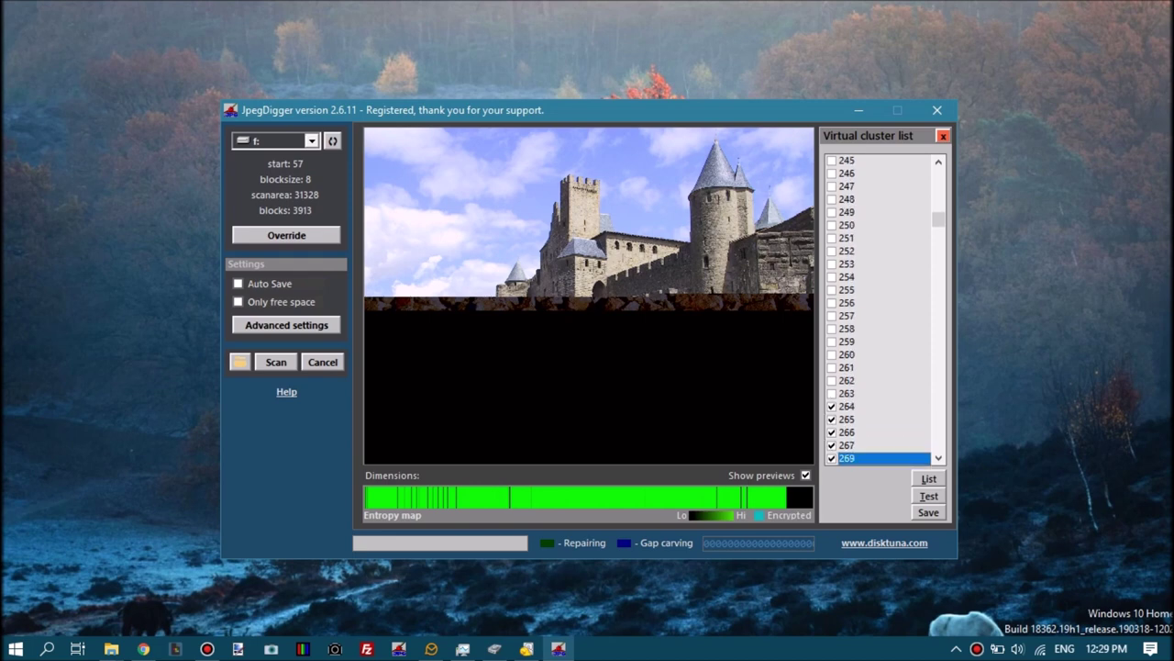
pyautogui.hotkey('alt', 't')
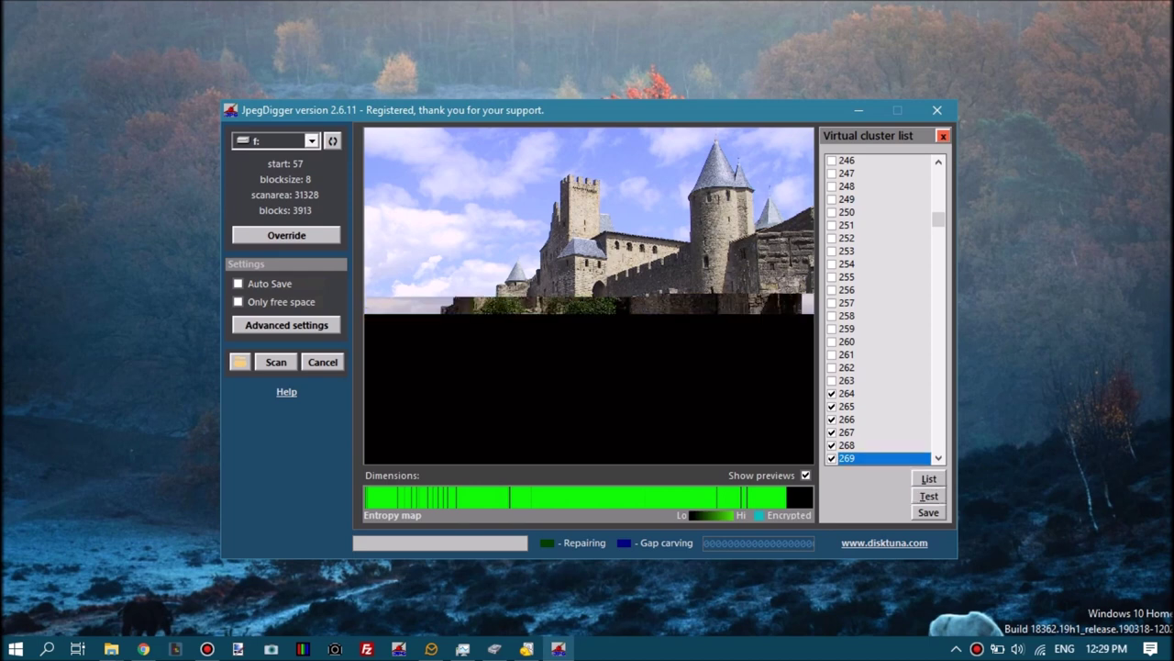
# Extend the selected range forward with clusters 270 to 277 and test the image again
pyautogui.press('Down')
pyautogui.press('space')
pyautogui.press('Down')
pyautogui.press('space')
pyautogui.press('Down')
pyautogui.press('space')
pyautogui.press('Down')
pyautogui.press('space')
pyautogui.press('Down')
pyautogui.press('space')
pyautogui.press('Down')
pyautogui.press('space')
pyautogui.press('Down')
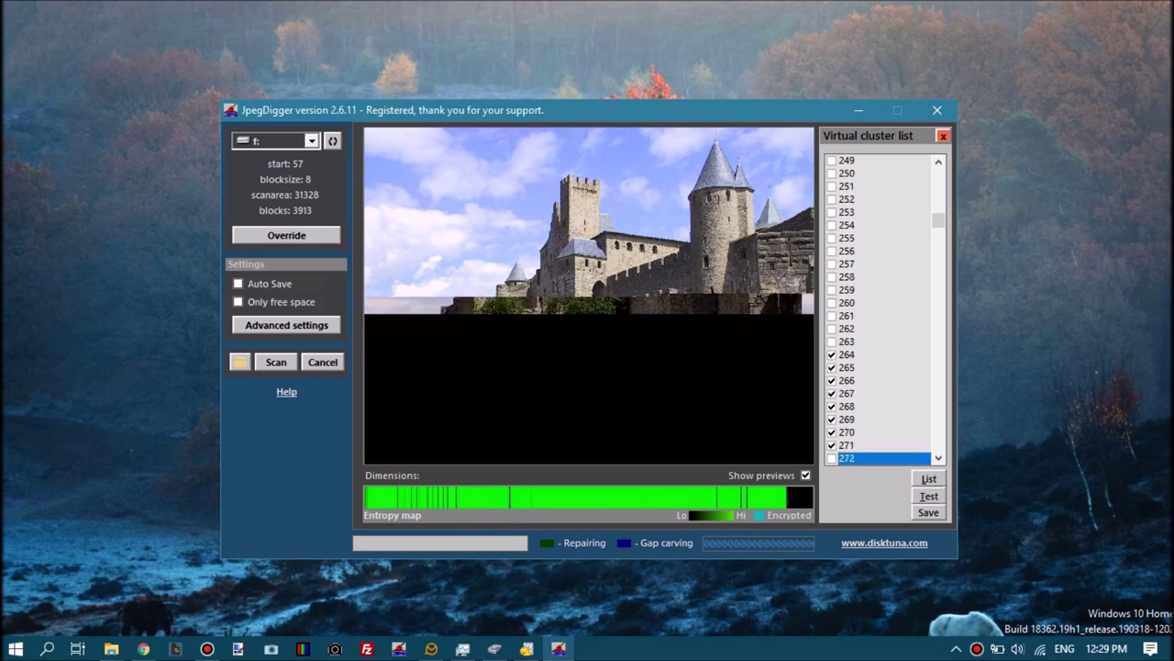
pyautogui.press('space')
pyautogui.press('Down')
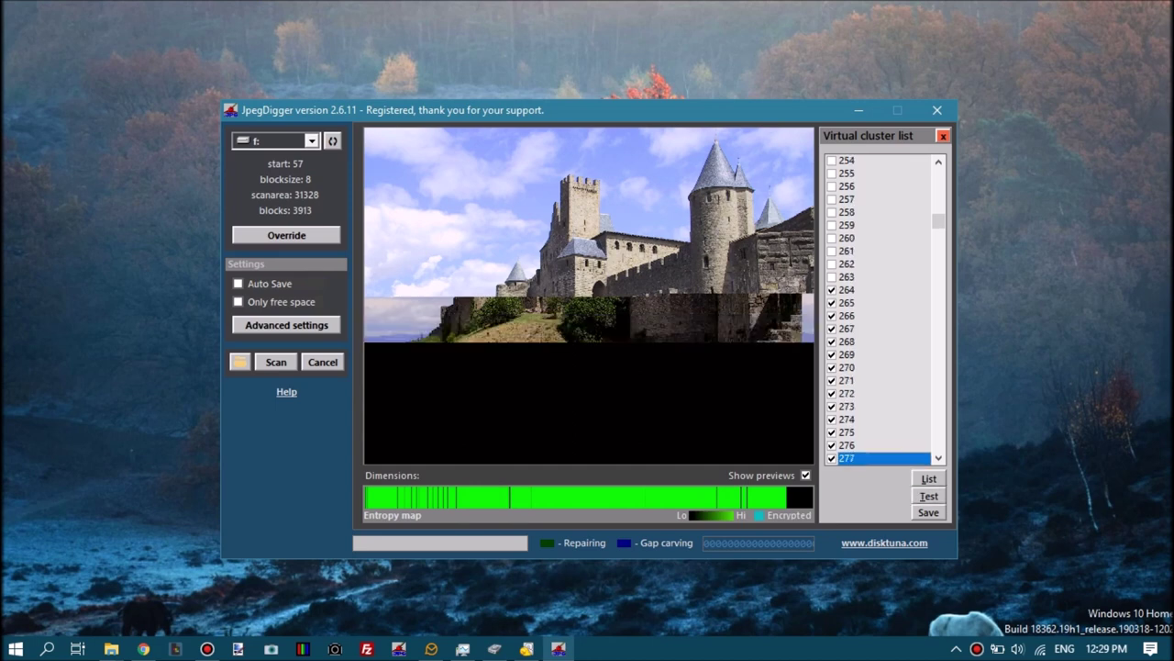
# Extend the start of the selected range backward with clusters 263, 262 and 261, and test the image
pyautogui.press('Up')
pyautogui.press('Up')
pyautogui.press('Up')
pyautogui.press('Up')
pyautogui.press('Up')
pyautogui.press('Up')
pyautogui.press('Up')
pyautogui.press('Up')
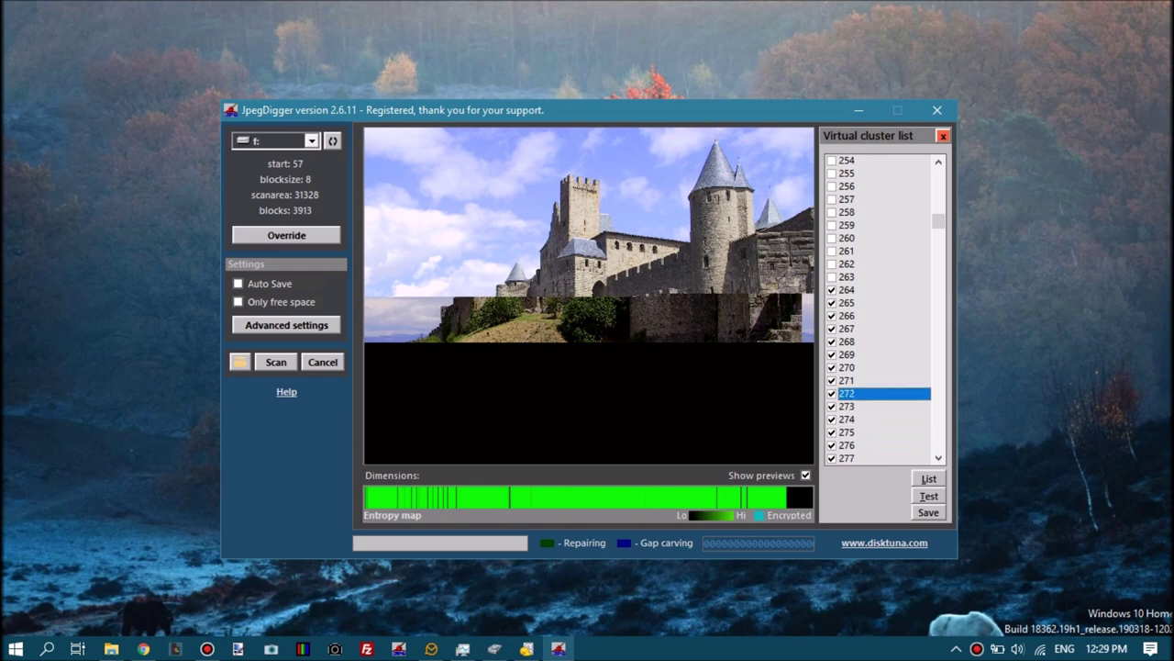
pyautogui.press('Up')
pyautogui.press('Up')
pyautogui.press('Up')
pyautogui.press('Up')
pyautogui.press('Up')
pyautogui.press('Up')
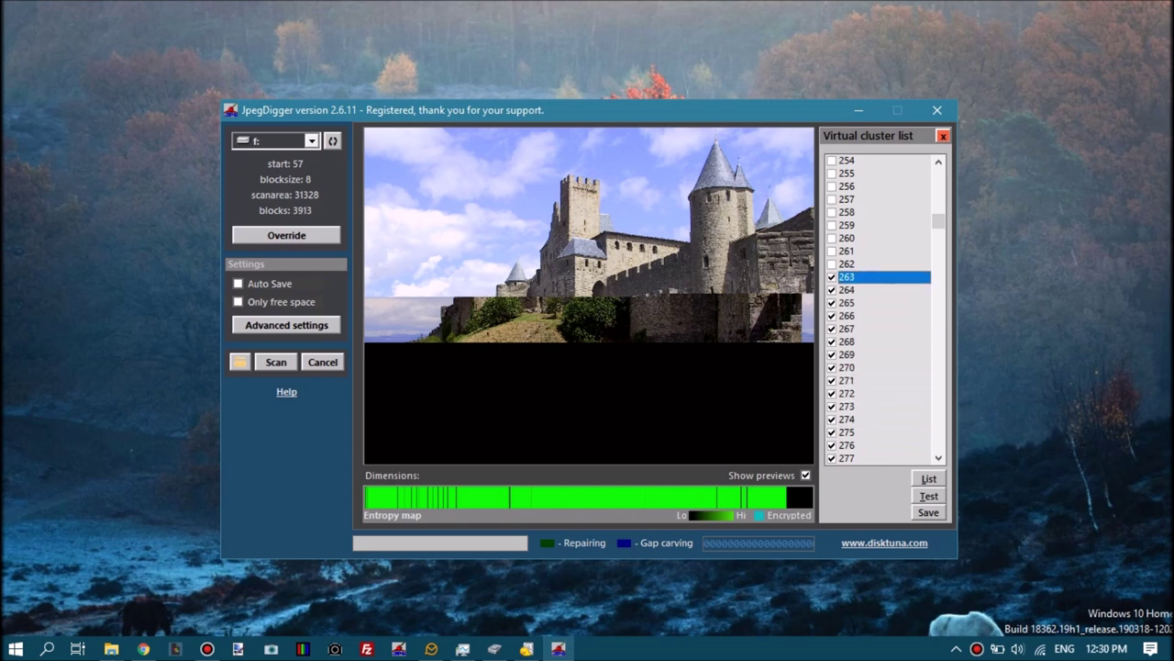
pyautogui.press('Up')
pyautogui.press('space')
pyautogui.press('Up')
pyautogui.press('space')
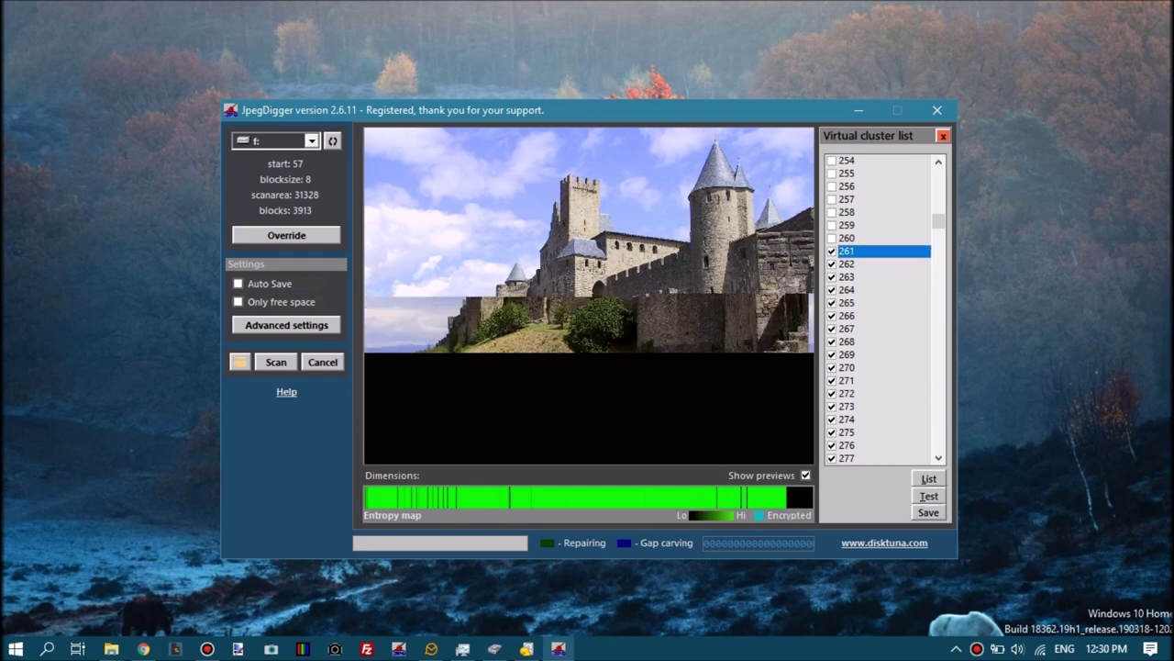
# Add clusters 260 back to 256 to the start of the selected range and test the image
pyautogui.press('Up')
pyautogui.press('space')
pyautogui.press('Up')
pyautogui.press('space')
pyautogui.press('Up')
pyautogui.press('space')
pyautogui.press('Up')
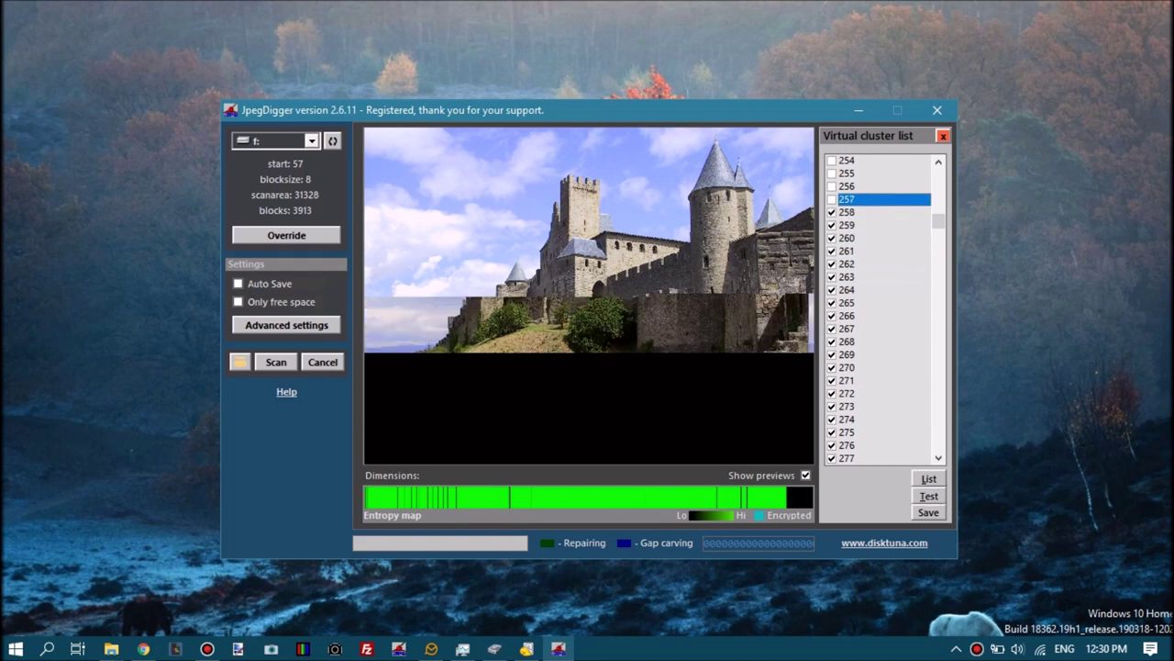
pyautogui.press('space')
pyautogui.press('Up')
pyautogui.press('space')
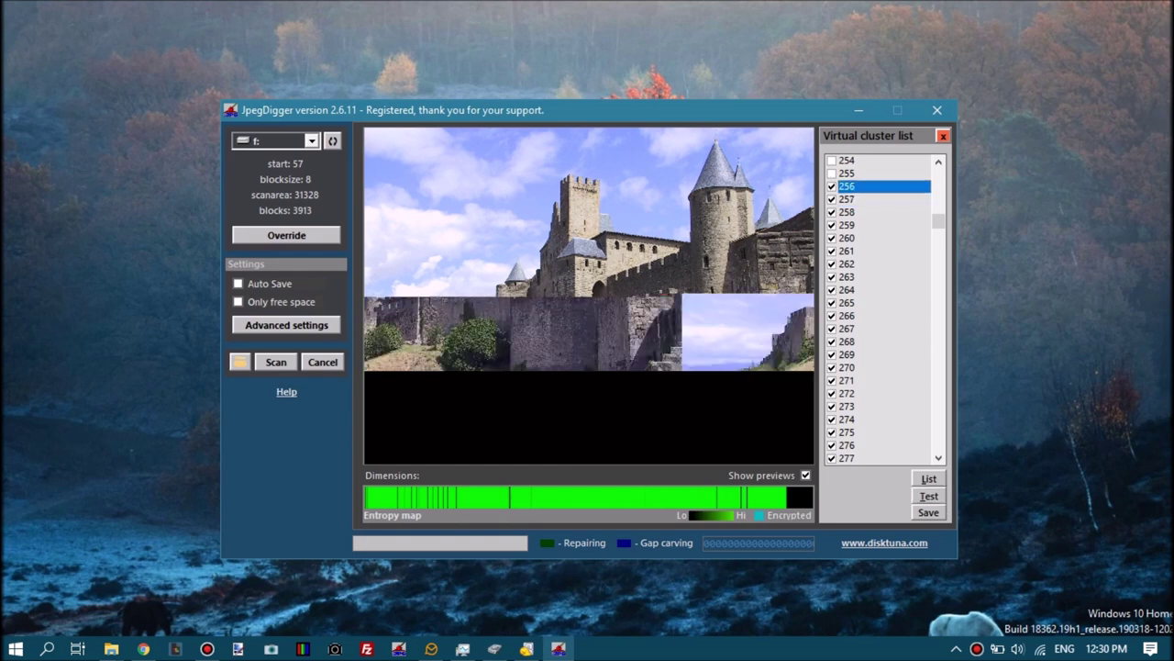
# Add clusters 255 and 254 before the selected range and test the image
pyautogui.press('Up')
pyautogui.press('space')
pyautogui.press('Up')
pyautogui.press('space')
pyautogui.press('Up')
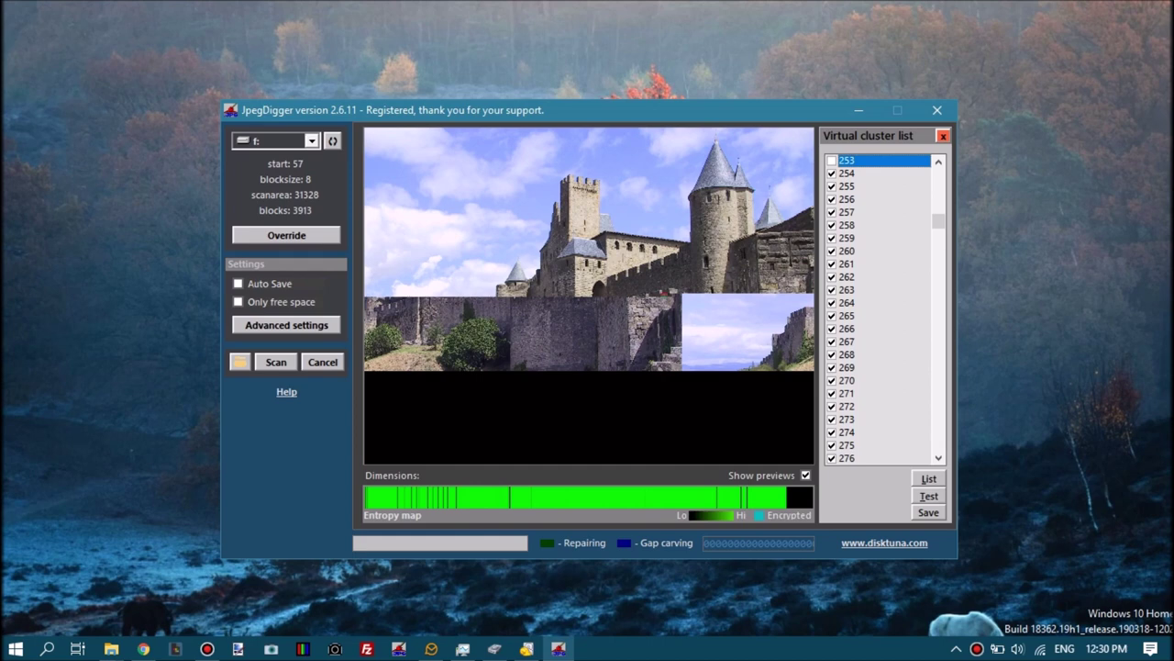
pyautogui.hotkey('alt', 't')
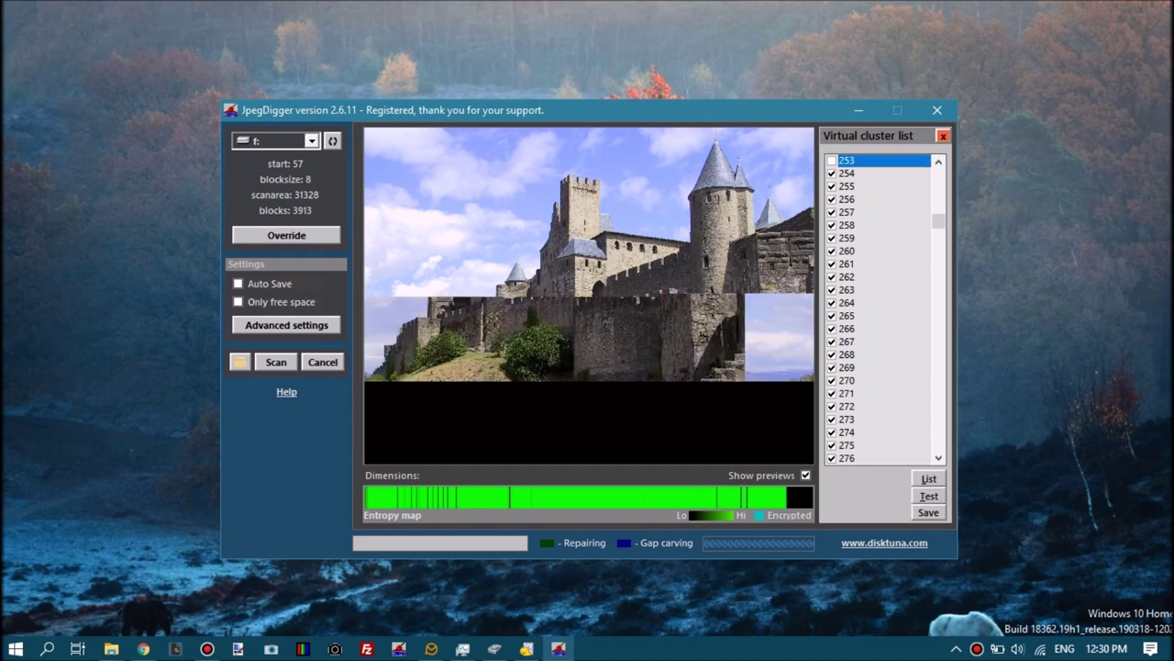
# Add clusters 253, 252 and 251 before the selected range and test the image
pyautogui.press('space')
pyautogui.press('Up')
pyautogui.press('space')
pyautogui.press('Up')
pyautogui.hotkey('alt', 't')
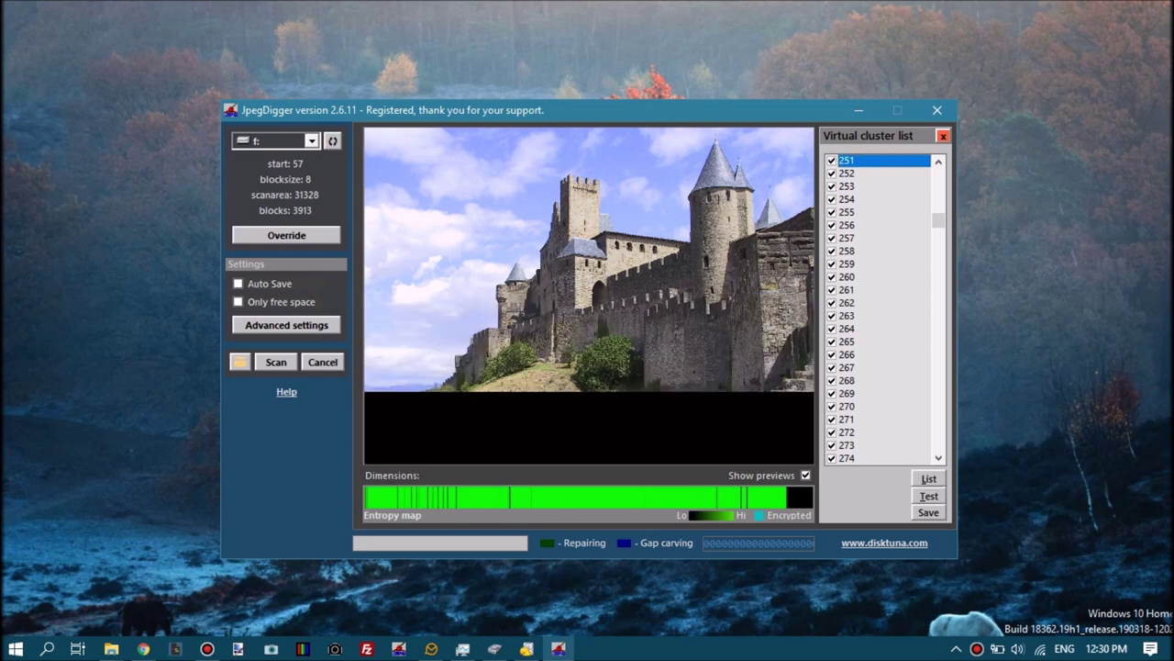
# Extend the end of the selected range forward with clusters 278, 279 and 280, and test the image
pyautogui.press('Down')
pyautogui.press('Down')
pyautogui.press('Down')
pyautogui.press('Down')
pyautogui.press('Down')
pyautogui.press('Down')
pyautogui.press('Down')
pyautogui.press('Down')
pyautogui.press('Down')
pyautogui.press('Down')
pyautogui.press('Down')
pyautogui.press('Down')
pyautogui.press('Down')
pyautogui.press('Down')
pyautogui.press('Down')
pyautogui.press('Down')
pyautogui.press('Down')
pyautogui.press('Down')
pyautogui.press('Down')
pyautogui.press('Down')
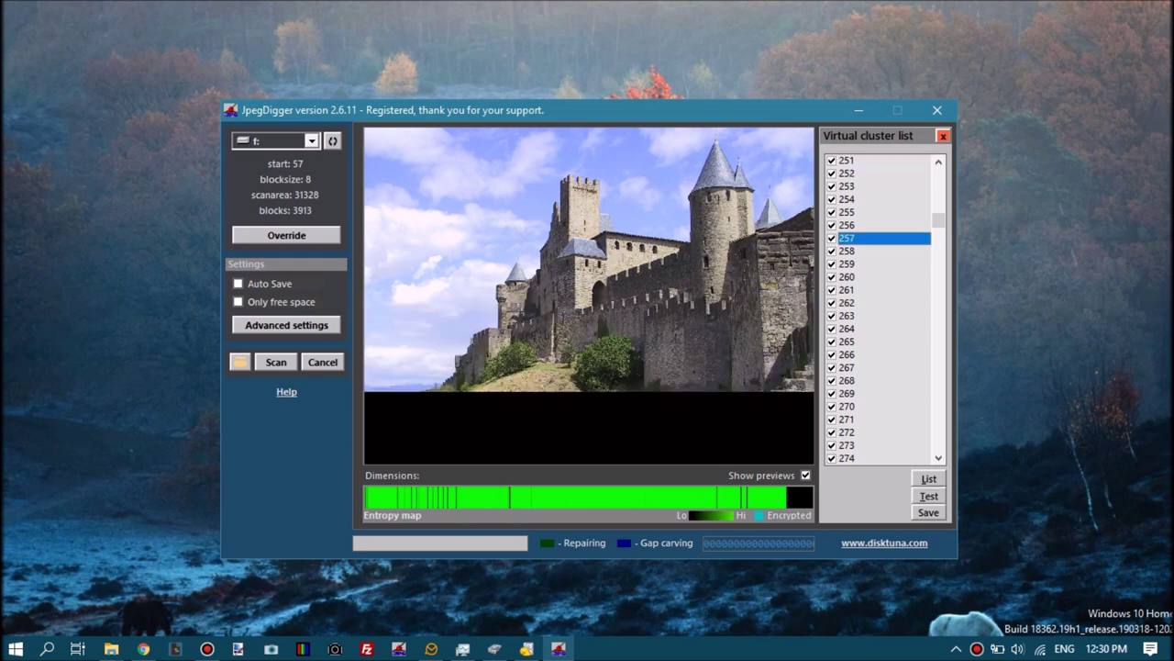
pyautogui.press('Up')
pyautogui.press('Up')
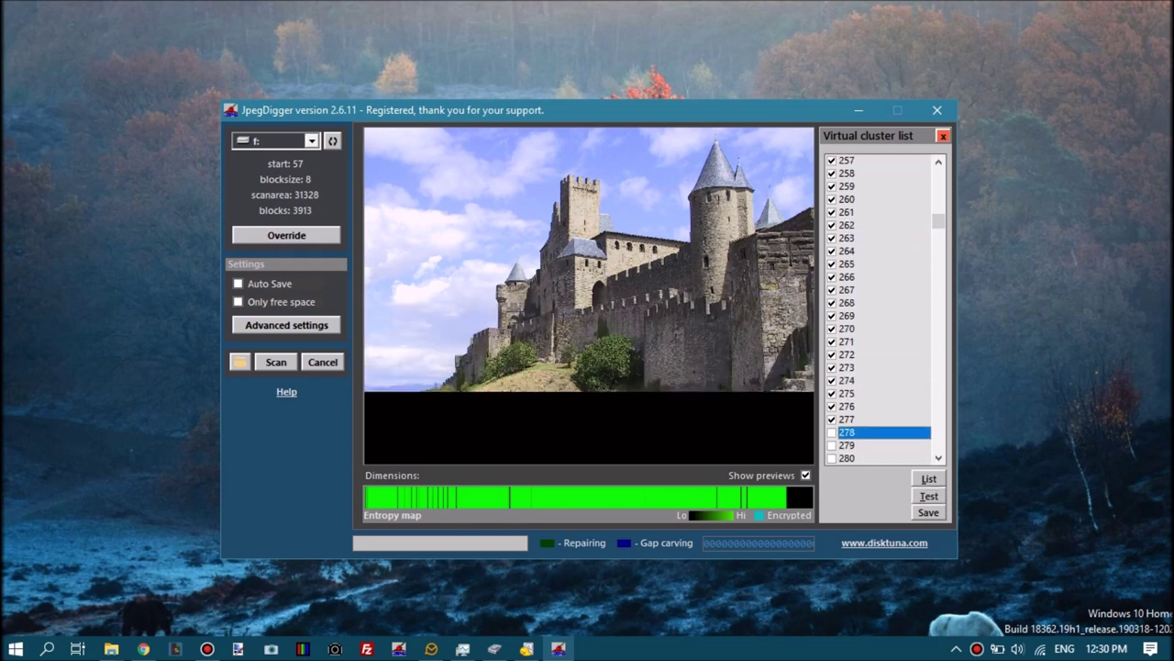
pyautogui.press('space')
pyautogui.press('Down')
pyautogui.press('space')
pyautogui.press('Down')
pyautogui.press('space')
pyautogui.press('Down')
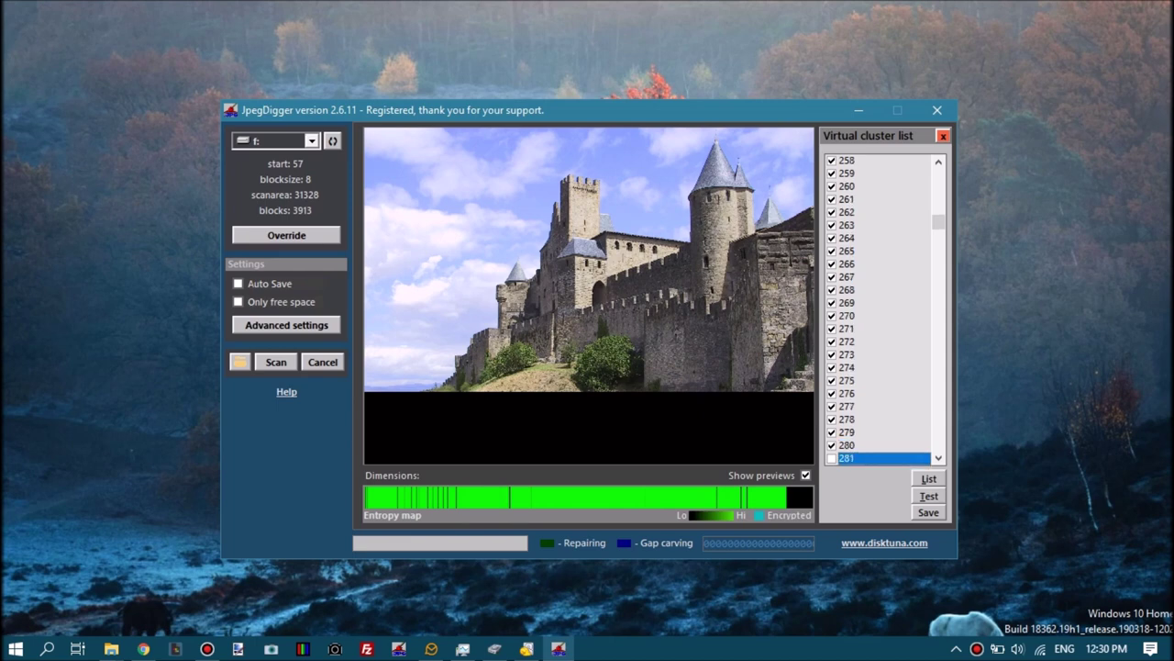
pyautogui.hotkey('alt', 't')
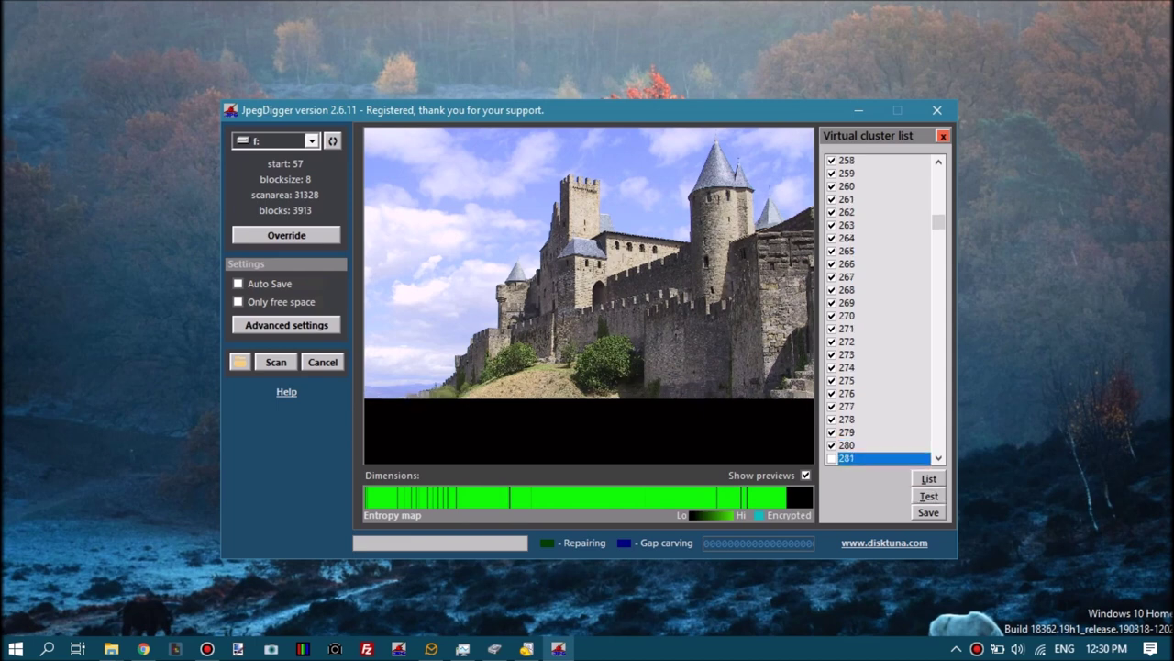
# Add clusters 281 through 287 to the end of the selected range and test the image
pyautogui.press('space')
pyautogui.press('Down')
pyautogui.press('Down')
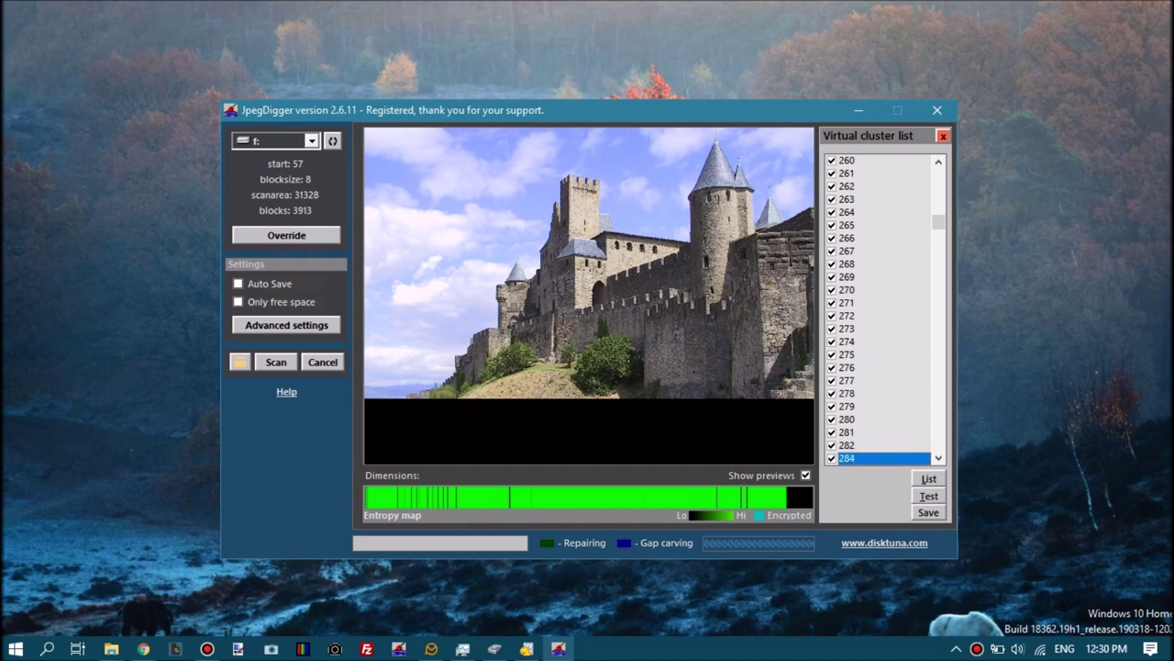
pyautogui.press('Down')
pyautogui.press('Down')
pyautogui.press('Down')
pyautogui.press('space')
pyautogui.press('Down')
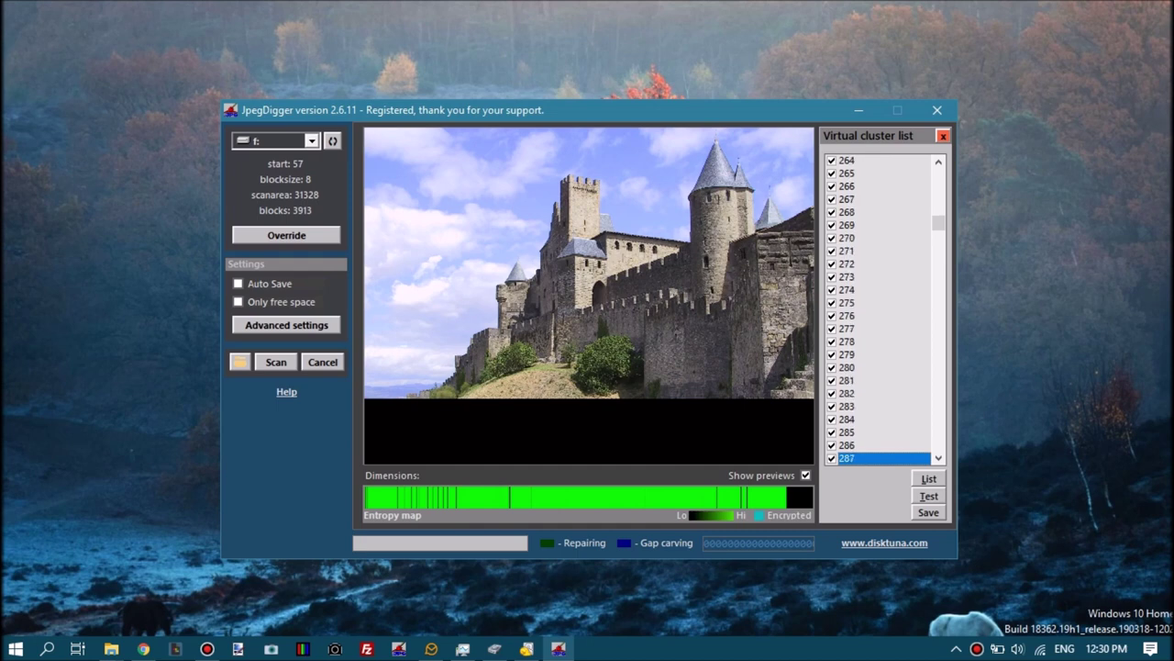
pyautogui.press('Down')
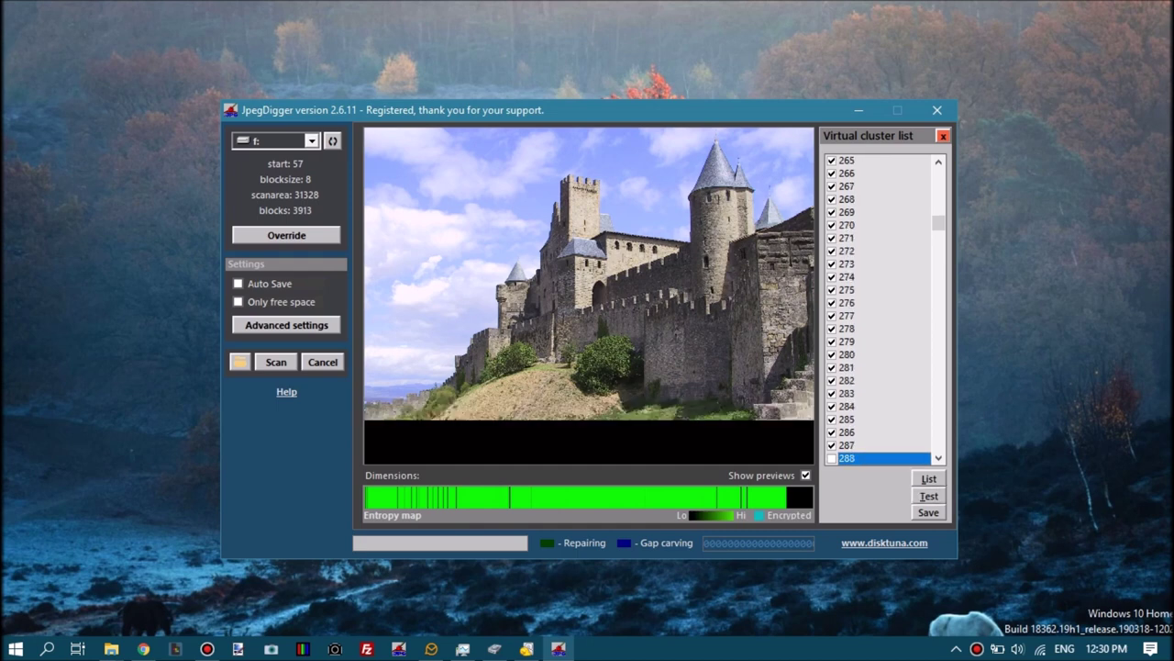
# Add clusters 288 through 292 after the selected range and test the image
pyautogui.press('space')
pyautogui.press('Down')
pyautogui.press('space')
pyautogui.press('Down')
pyautogui.press('space')
pyautogui.press('Down')
pyautogui.press('space')
pyautogui.press('Down')
pyautogui.press('space')
pyautogui.press('Down')
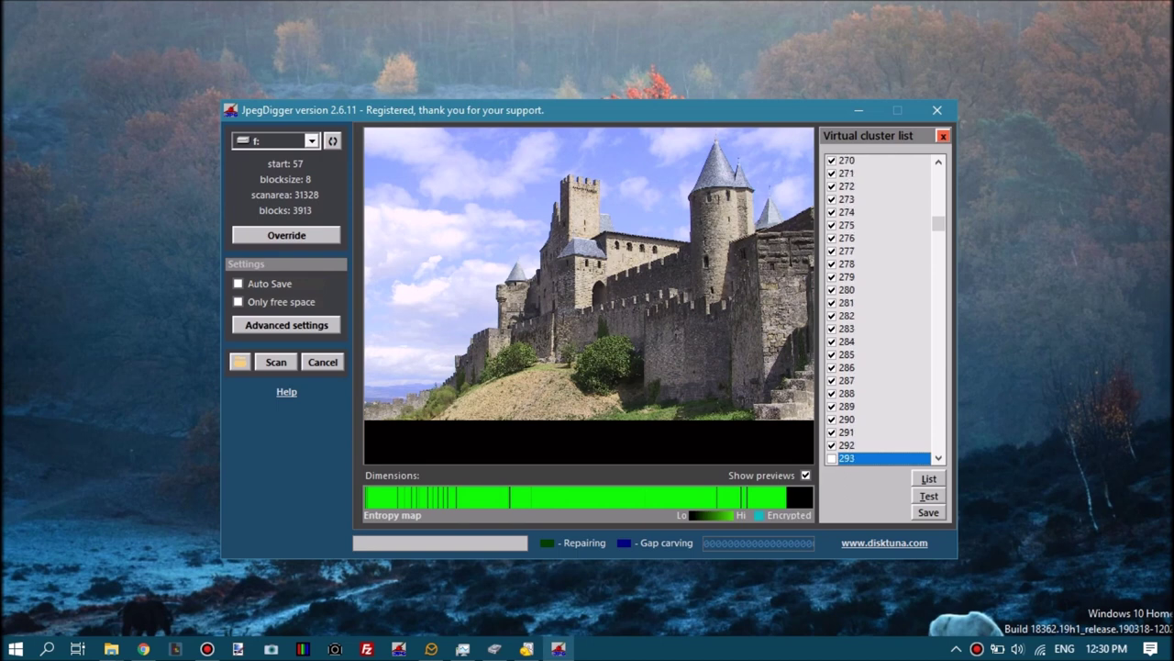
pyautogui.hotkey('alt', 't')
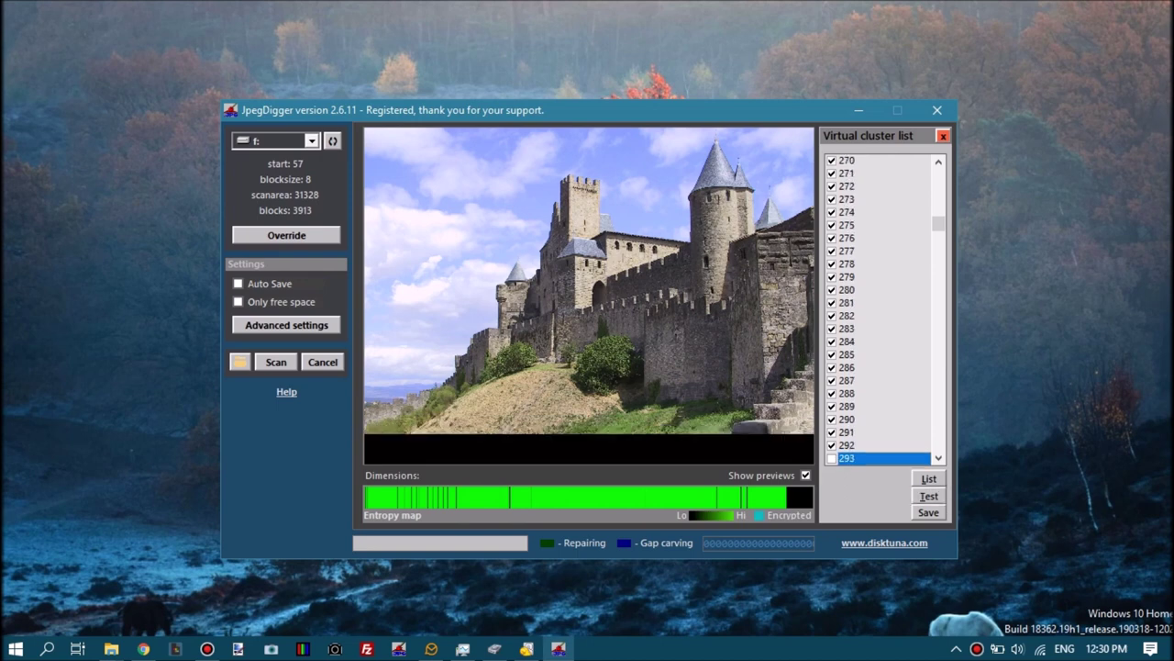
# Add clusters 293 through 296 after the selected range and test the image
pyautogui.press('space')
pyautogui.press('Down')
pyautogui.press('space')
pyautogui.press('Down')
pyautogui.press('space')
pyautogui.press('Down')
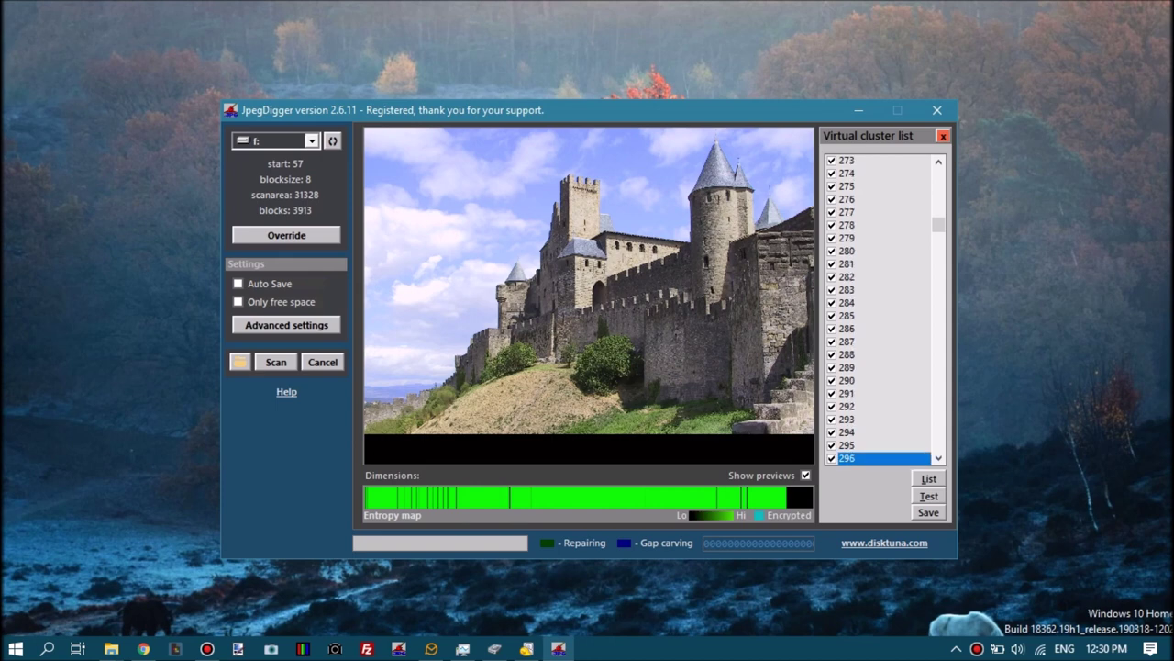
pyautogui.hotkey('alt', 't')
# Add clusters 297 and 298 to the end of the selected range and test the image
pyautogui.press('Down')
pyautogui.press('space')
pyautogui.press('Down')
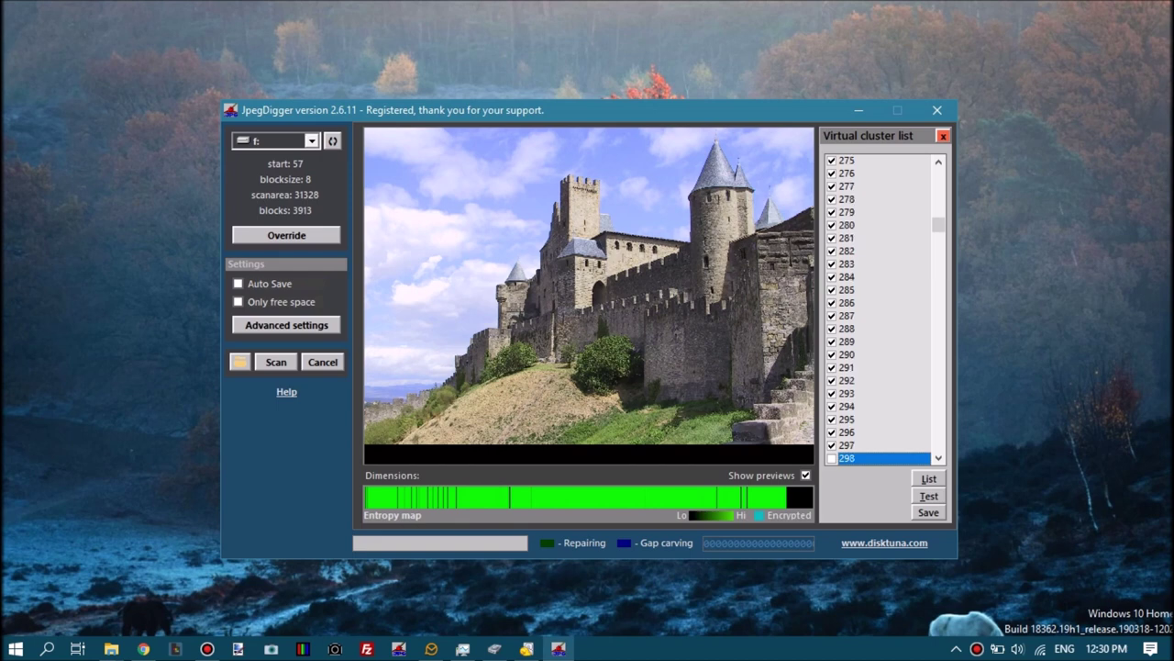
pyautogui.press('space')
pyautogui.press('Down')
pyautogui.hotkey('alt', 't')
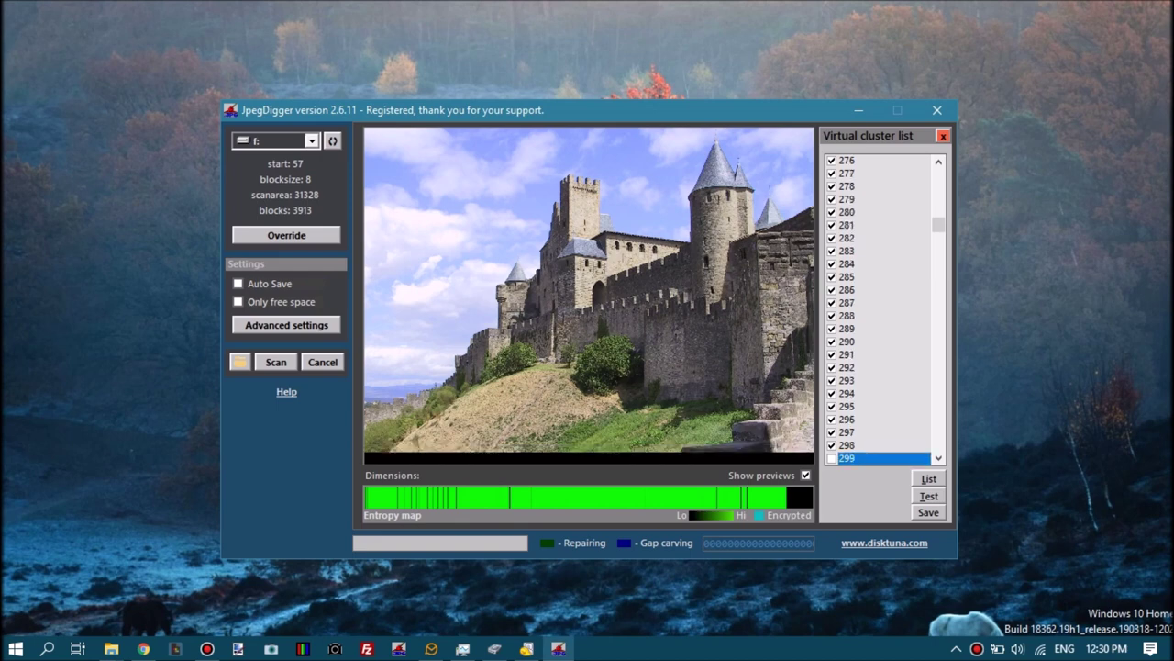